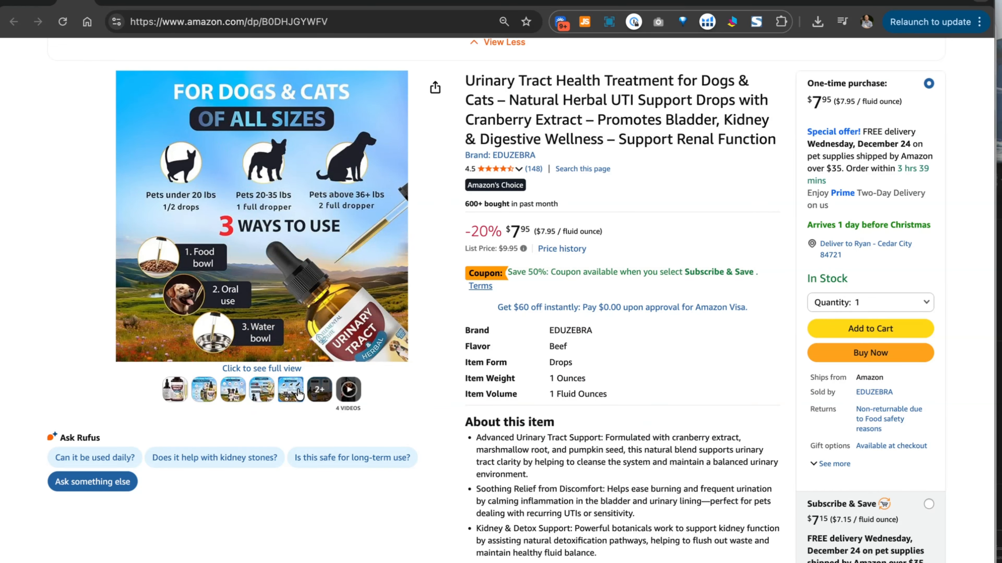
- Examine the urinary tract drops listing's comparison image, the ingredient graphics from the brand, and the product videos
{"action": "left_click", "coordinate": [318, 392]}
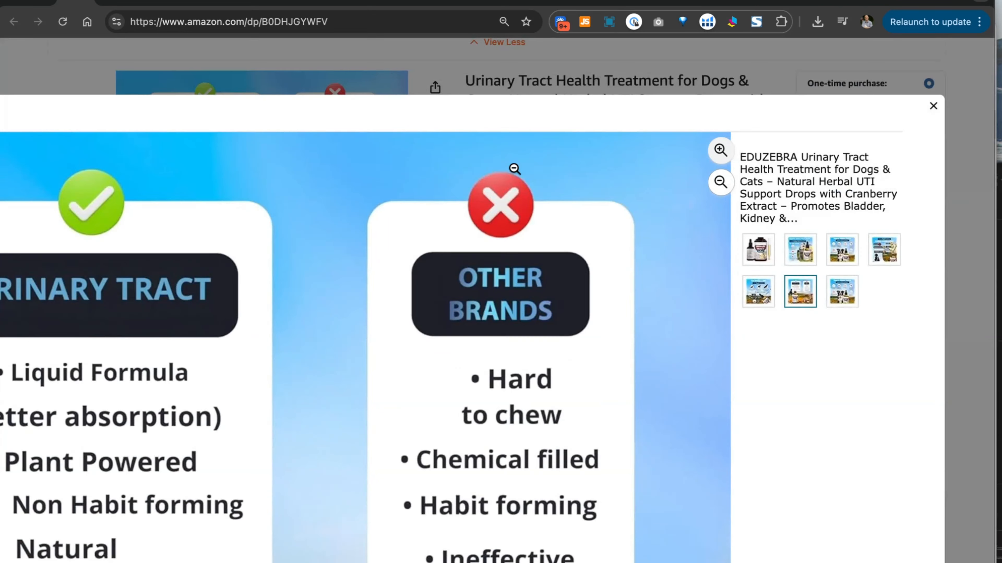
{"action": "key", "text": "Escape"}
{"action": "scroll", "coordinate": [494, 221], "scroll_direction": "down", "scroll_amount": 15}
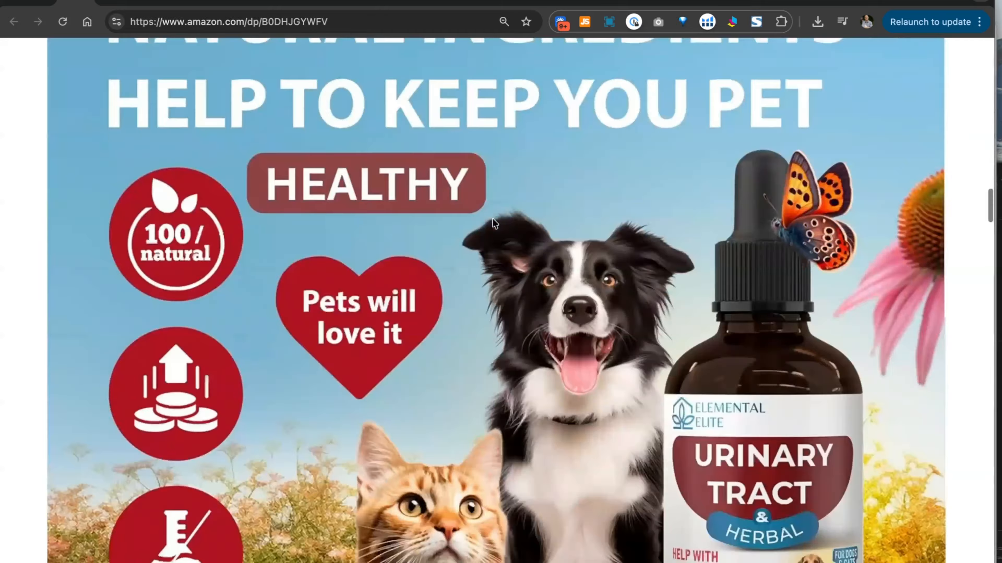
{"action": "scroll", "coordinate": [493, 219], "scroll_direction": "down", "scroll_amount": 20}
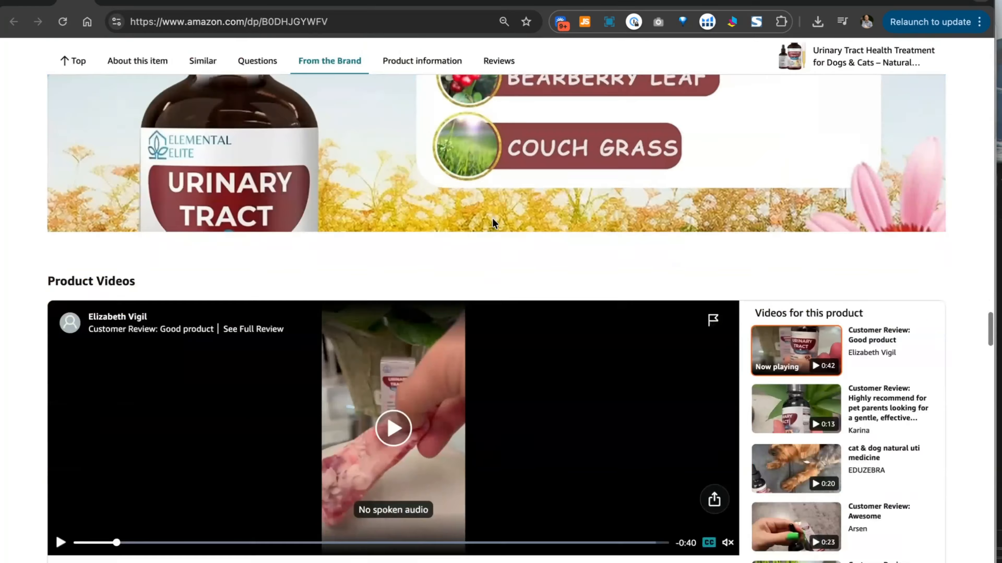
{"action": "scroll", "coordinate": [497, 225], "scroll_direction": "down", "scroll_amount": 8}
{"action": "scroll", "coordinate": [658, 348], "scroll_direction": "up", "scroll_amount": 12}
{"action": "scroll", "coordinate": [762, 340], "scroll_direction": "down", "scroll_amount": 7}
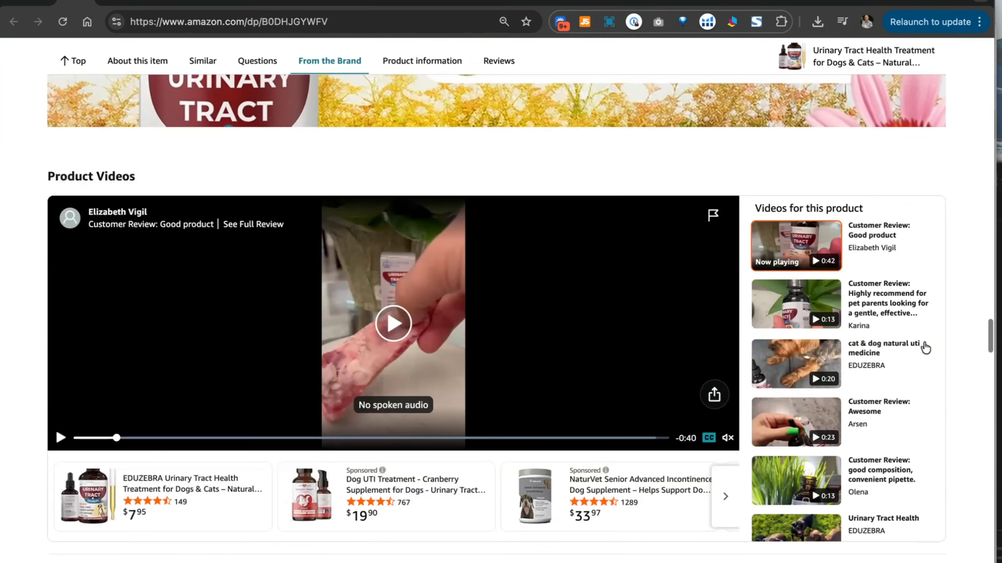
{"action": "scroll", "coordinate": [953, 330], "scroll_direction": "up", "scroll_amount": 10}
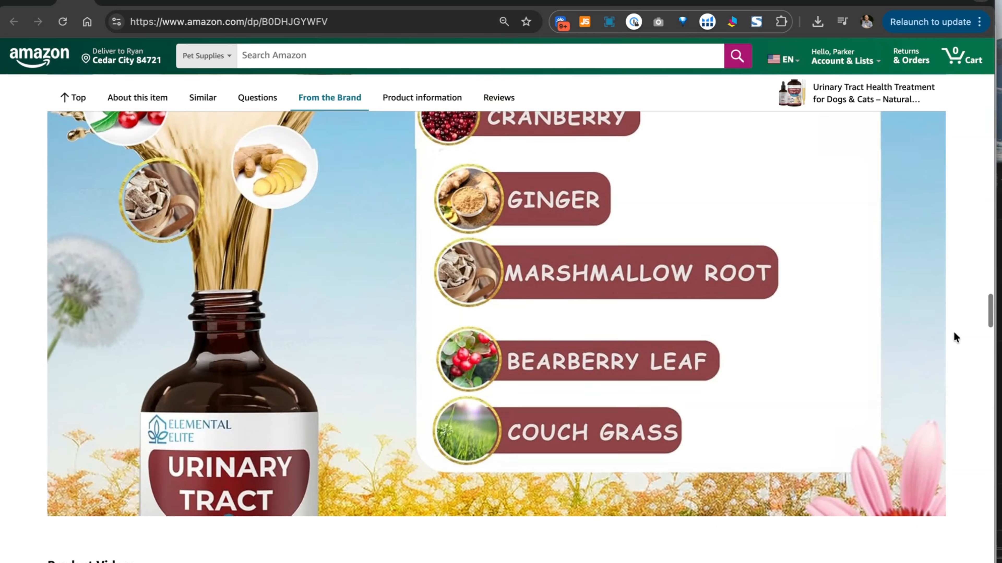
- Browse the customer reviews on the drops listing, paging through the review photos and checking the related products below
{"action": "scroll", "coordinate": [954, 333], "scroll_direction": "down", "scroll_amount": 20}
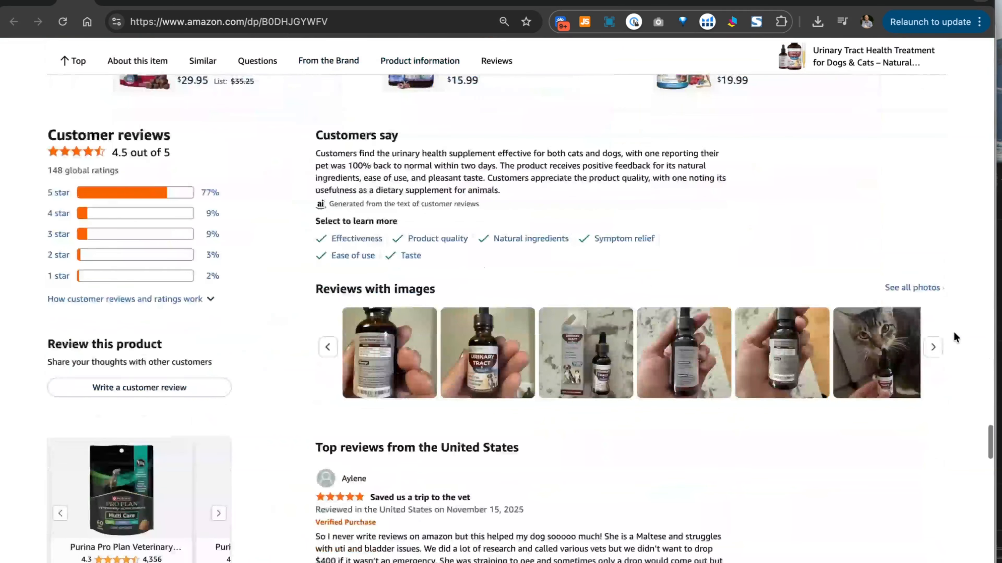
{"action": "scroll", "coordinate": [953, 330], "scroll_direction": "down", "scroll_amount": 3}
{"action": "left_click", "coordinate": [933, 227]}
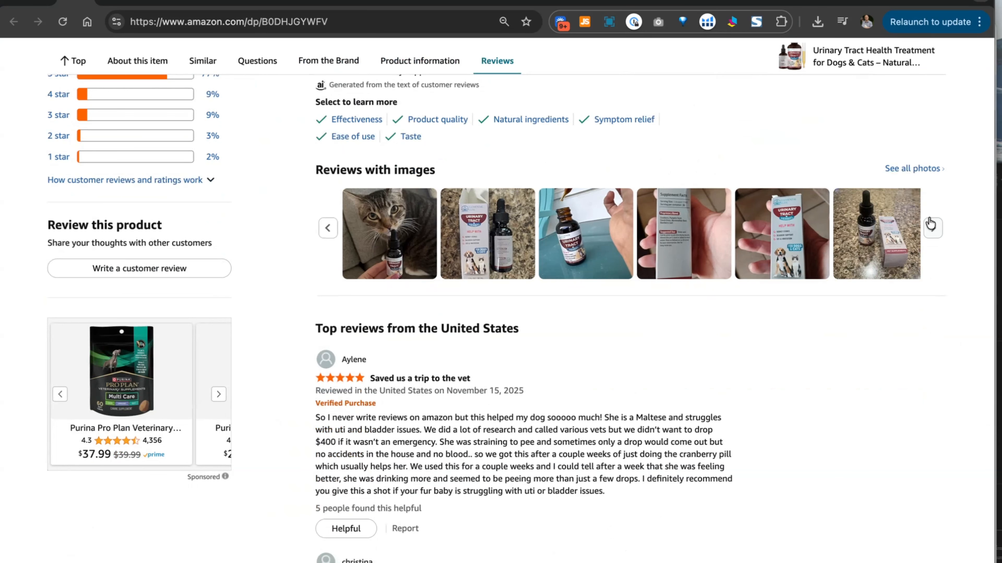
{"action": "left_click", "coordinate": [931, 227]}
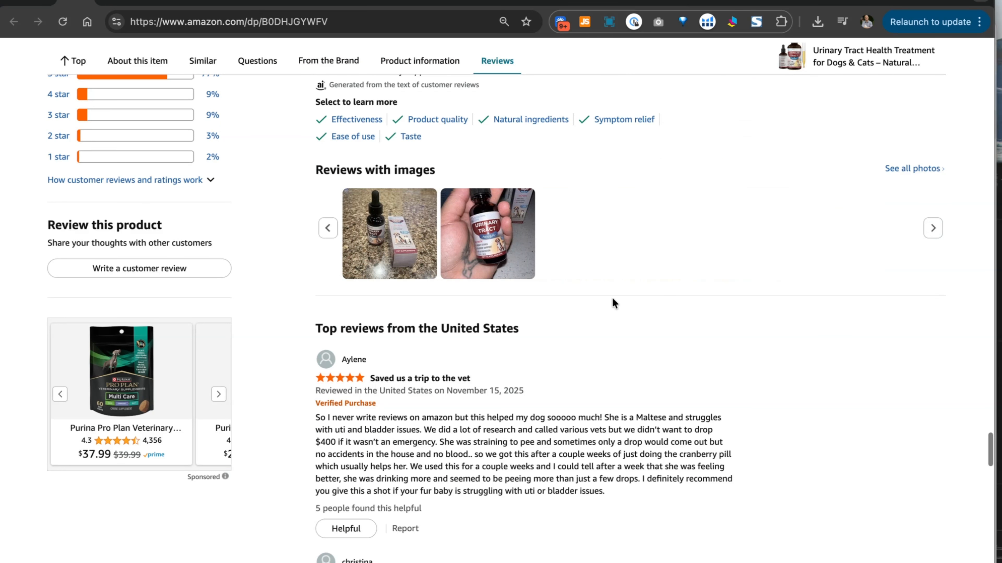
{"action": "scroll", "coordinate": [612, 297], "scroll_direction": "down", "scroll_amount": 15}
{"action": "scroll", "coordinate": [611, 297], "scroll_direction": "down", "scroll_amount": 20}
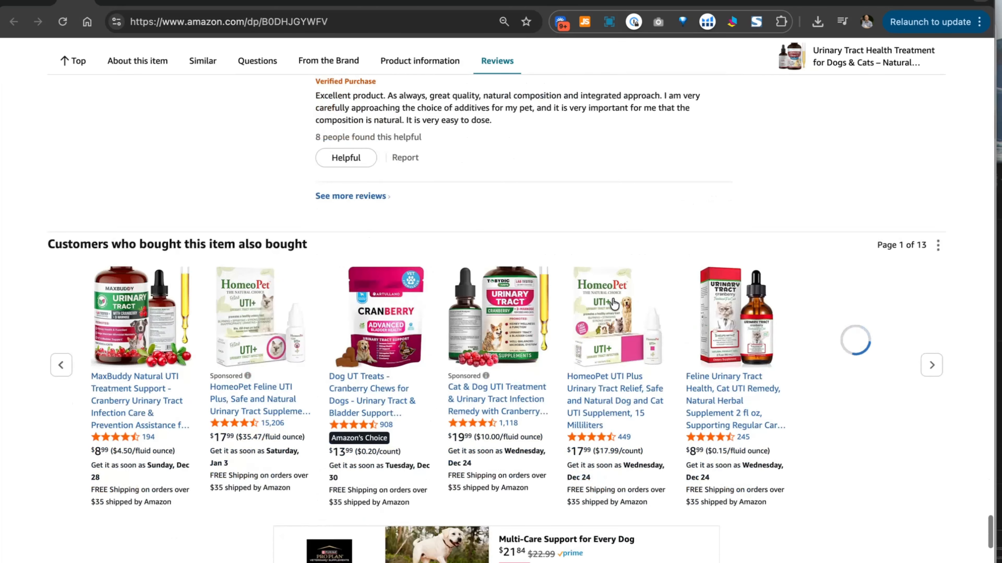
{"action": "scroll", "coordinate": [278, 239], "scroll_direction": "up", "scroll_amount": 20}
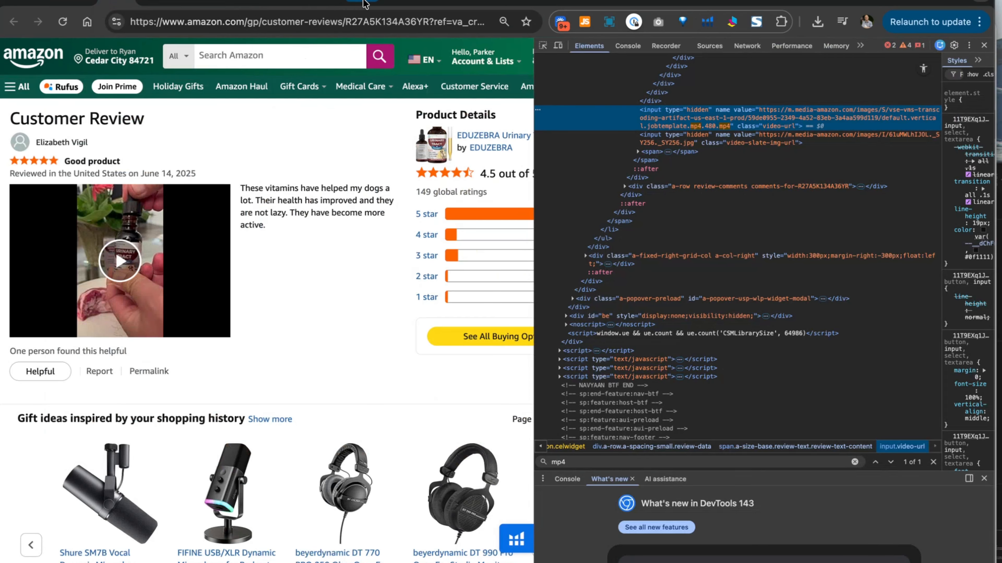
- Switch to the Canva video ad and preview the blue "Game Changer" and "Miraculous Cat UTI Drops" scenes
{"action": "left_click", "coordinate": [365, 4]}
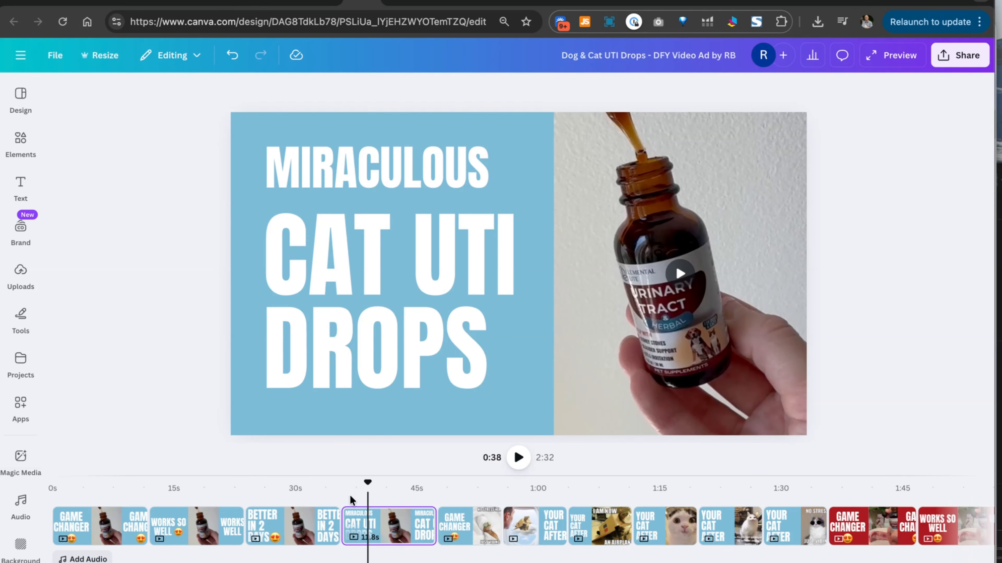
{"action": "left_click", "coordinate": [114, 498]}
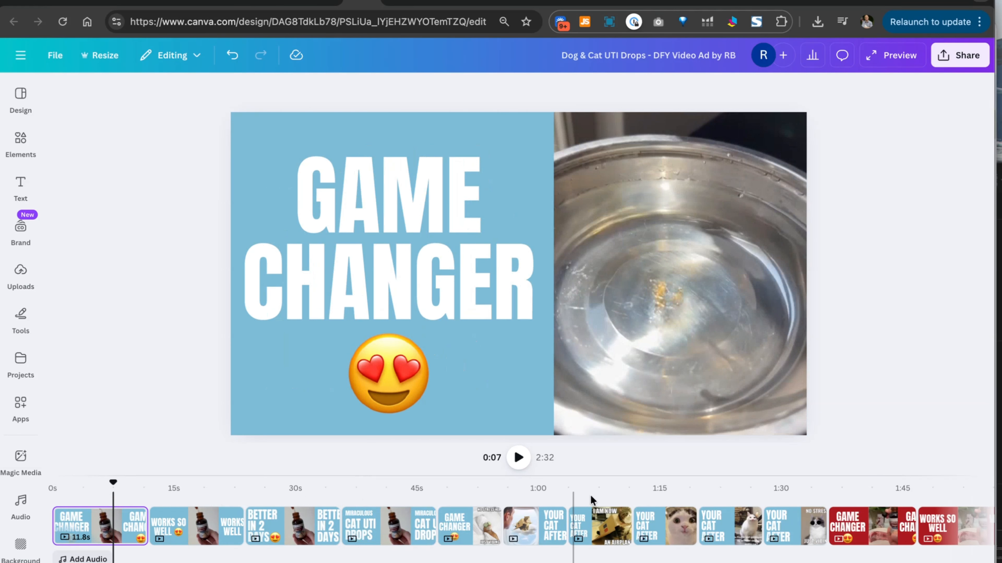
{"action": "left_click", "coordinate": [529, 496]}
{"action": "left_click", "coordinate": [420, 493]}
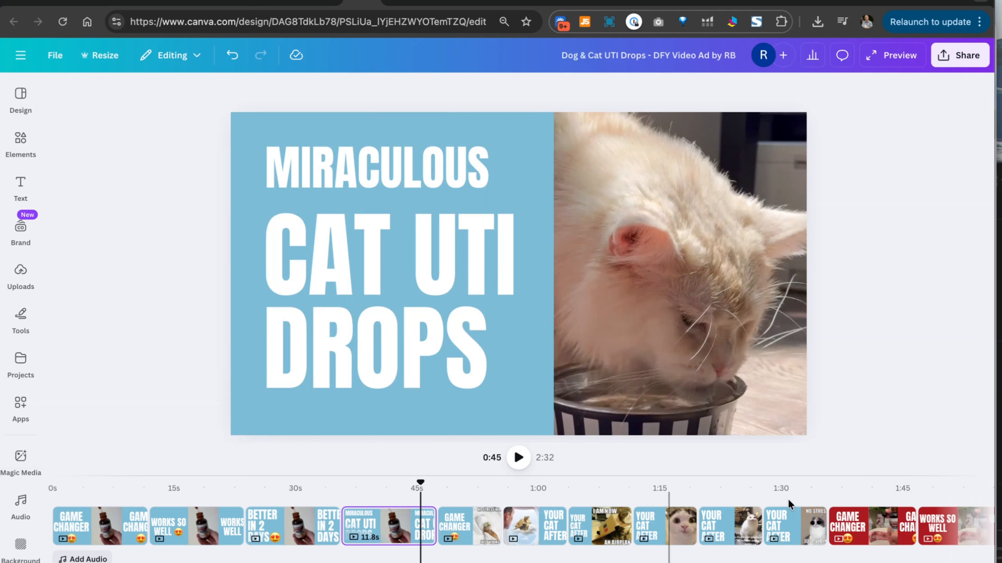
- Play part of the red "Game Changer" dog scene and preview the red "Works So Well" scene
{"action": "left_click", "coordinate": [866, 501]}
{"action": "key", "text": "space"}
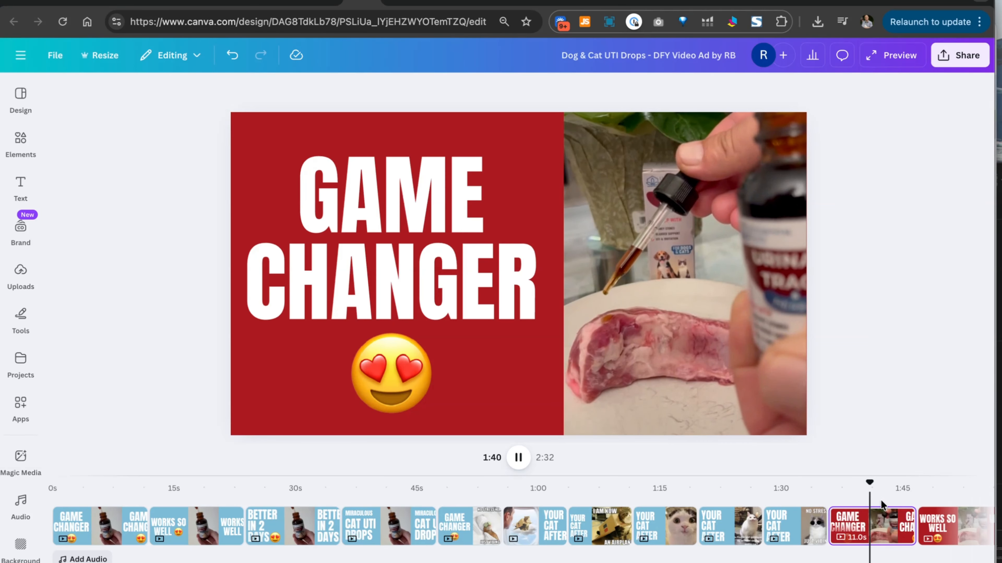
{"action": "scroll", "coordinate": [854, 500], "scroll_direction": "right", "scroll_amount": 5}
{"action": "key", "text": "space"}
{"action": "scroll", "coordinate": [604, 501], "scroll_direction": "right", "scroll_amount": 5}
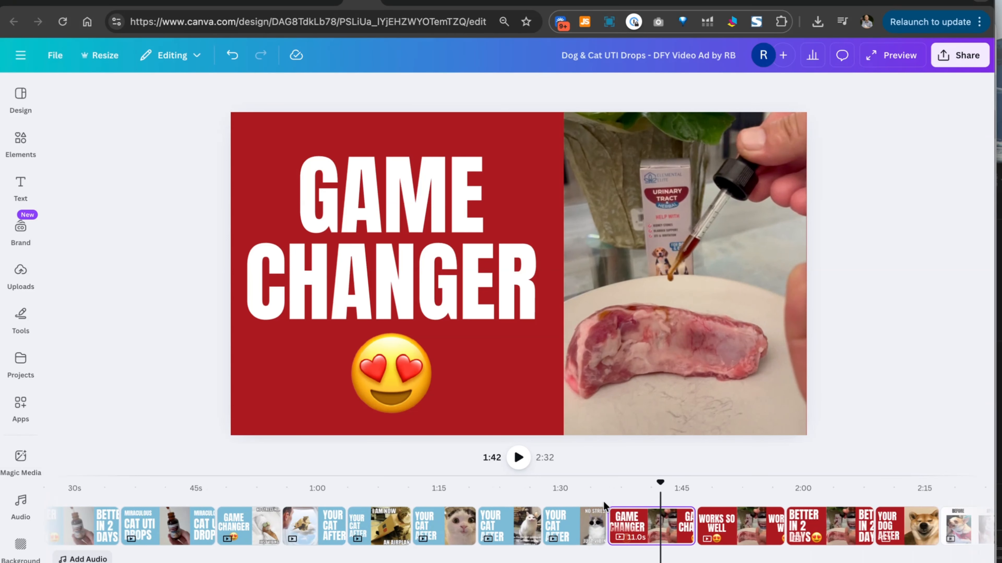
{"action": "left_click", "coordinate": [611, 500]}
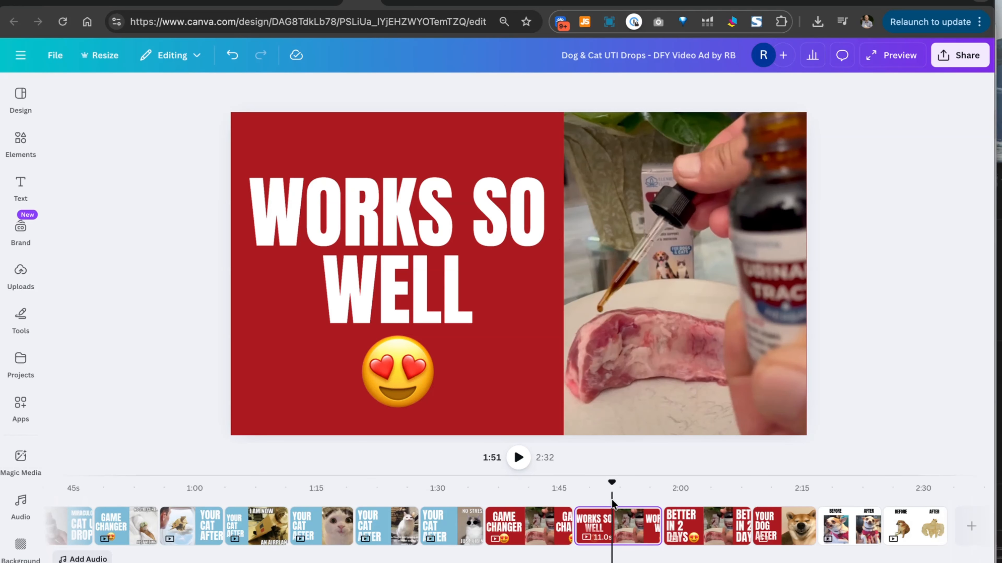
- Play the blue "Miraculous Cat UTI Drops" scene briefly around the shot of the cat drinking
{"action": "scroll", "coordinate": [631, 501], "scroll_direction": "left", "scroll_amount": 7}
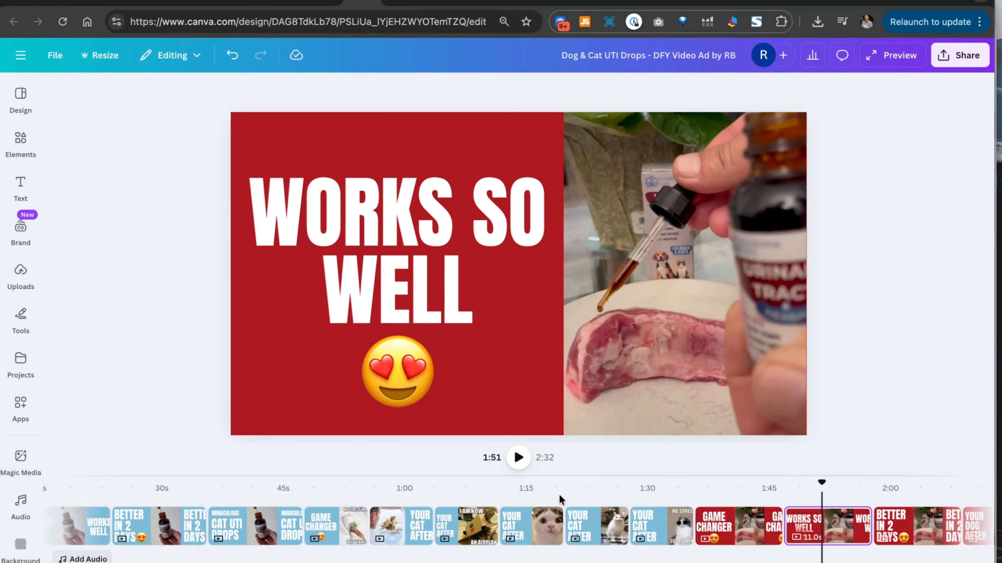
{"action": "left_click", "coordinate": [253, 502]}
{"action": "key", "text": "space"}
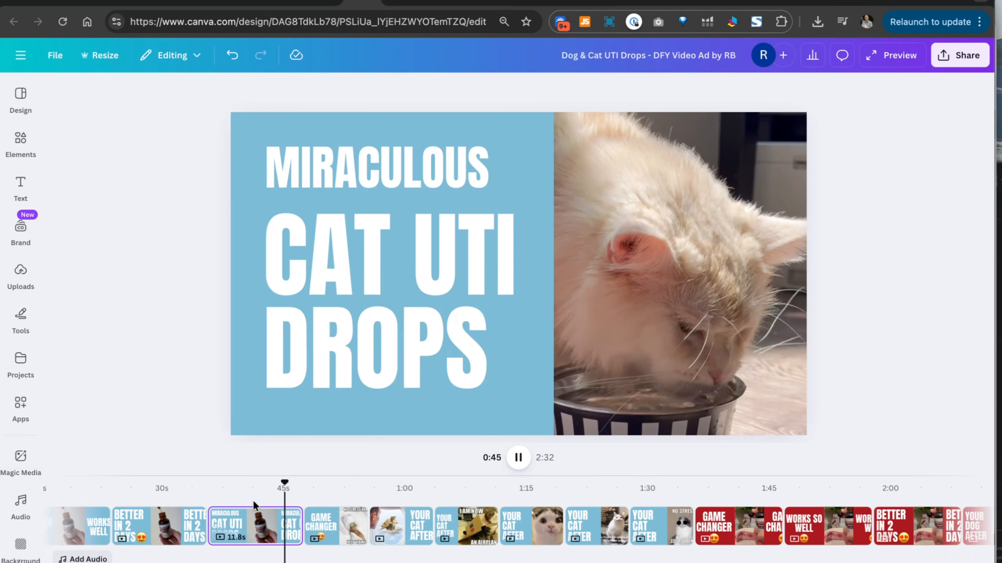
{"action": "key", "text": "space"}
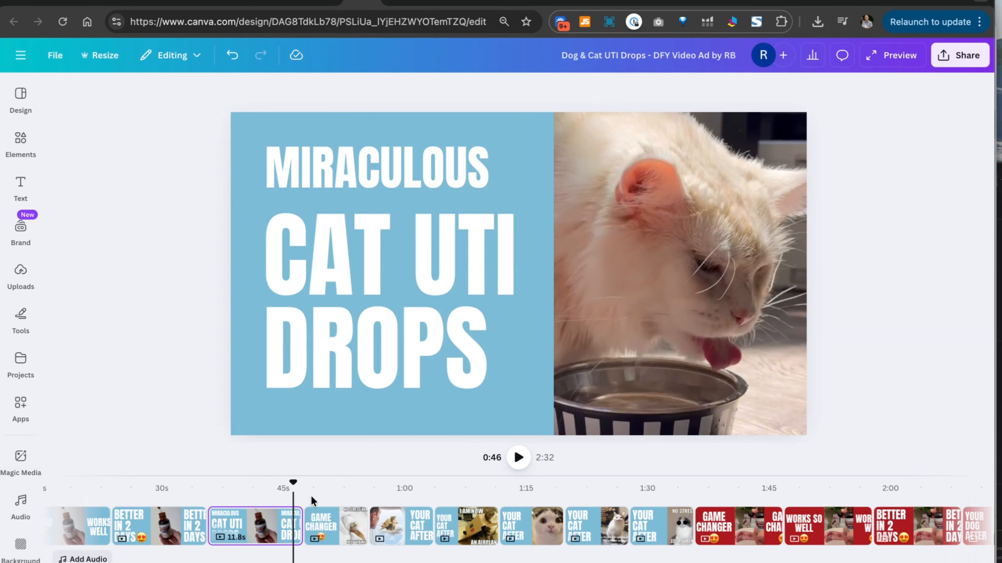
- Show the blue "Game Changer" meme scene and select its "No Stress Here Just Vibing" cat image
{"action": "left_click", "coordinate": [313, 501]}
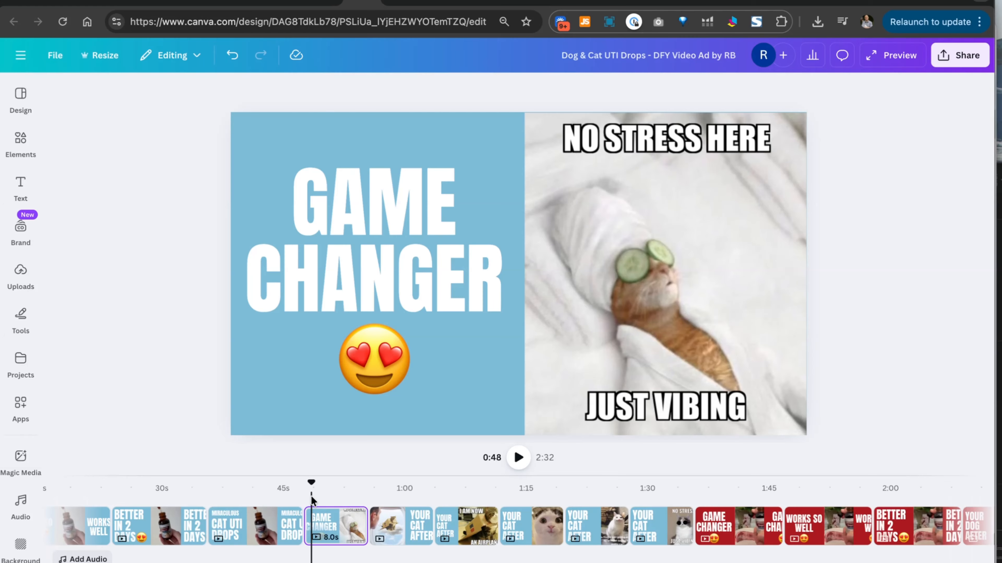
{"action": "left_click", "coordinate": [755, 194]}
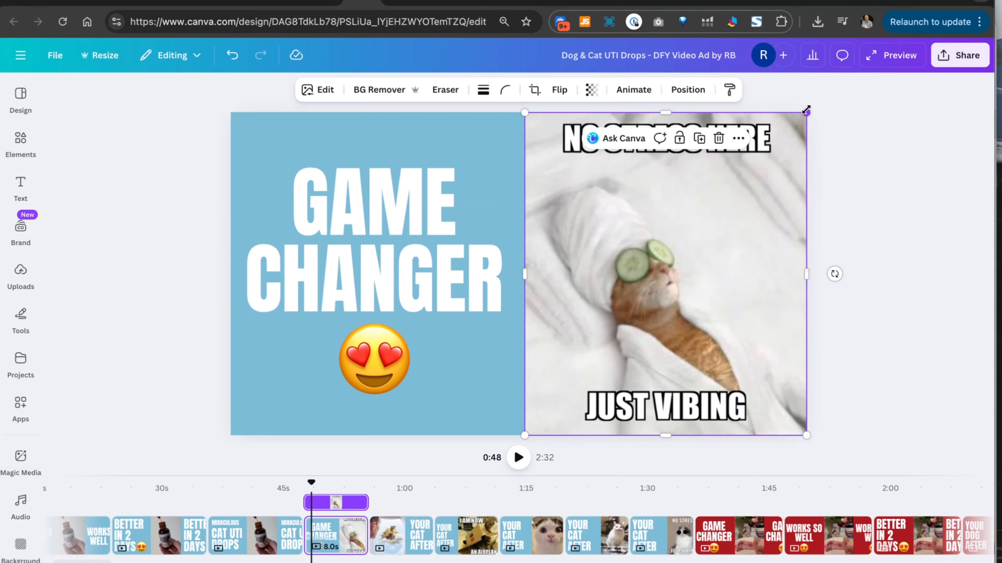
{"action": "left_click_drag", "start_coordinate": [806, 110], "coordinate": [810, 109]}
- Search Google for "funny cat meme" in a new browser tab and show the image results
{"action": "left_click", "coordinate": [927, 1]}
{"action": "type", "text": "fu"}
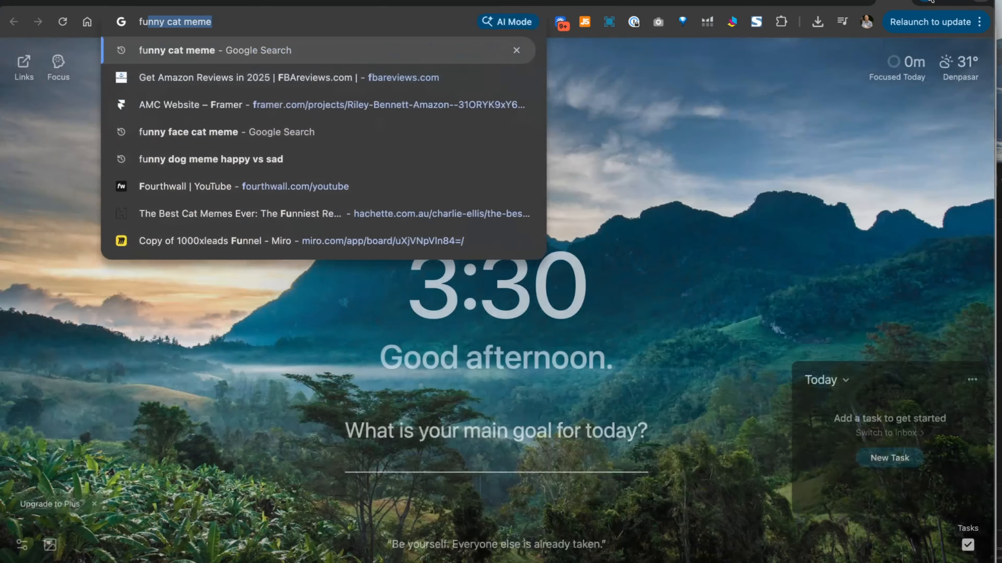
{"action": "type", "text": "nny ca"}
{"action": "key", "text": "Return"}
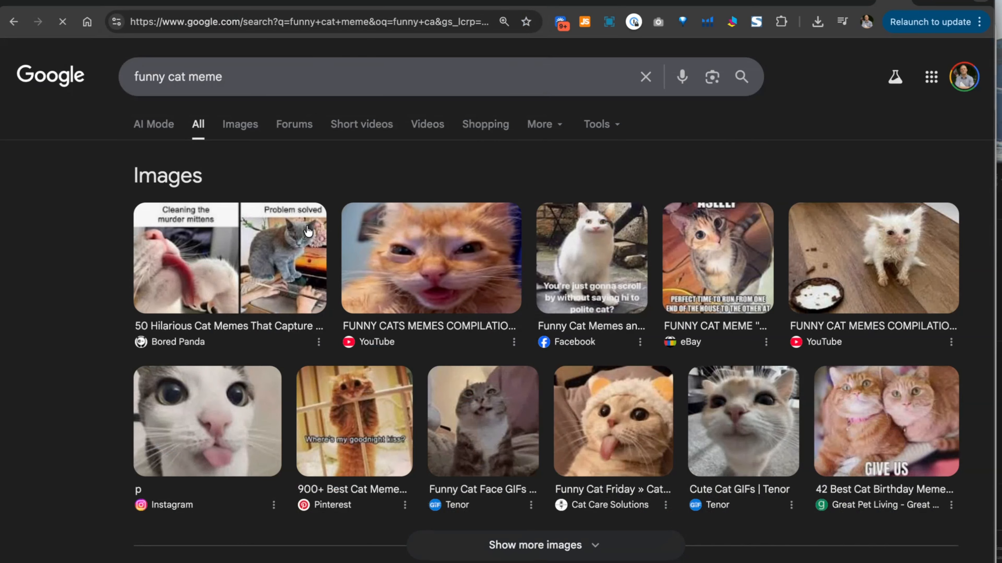
{"action": "scroll", "coordinate": [400, 134], "scroll_direction": "down", "scroll_amount": 2}
{"action": "scroll", "coordinate": [399, 133], "scroll_direction": "up", "scroll_amount": 2}
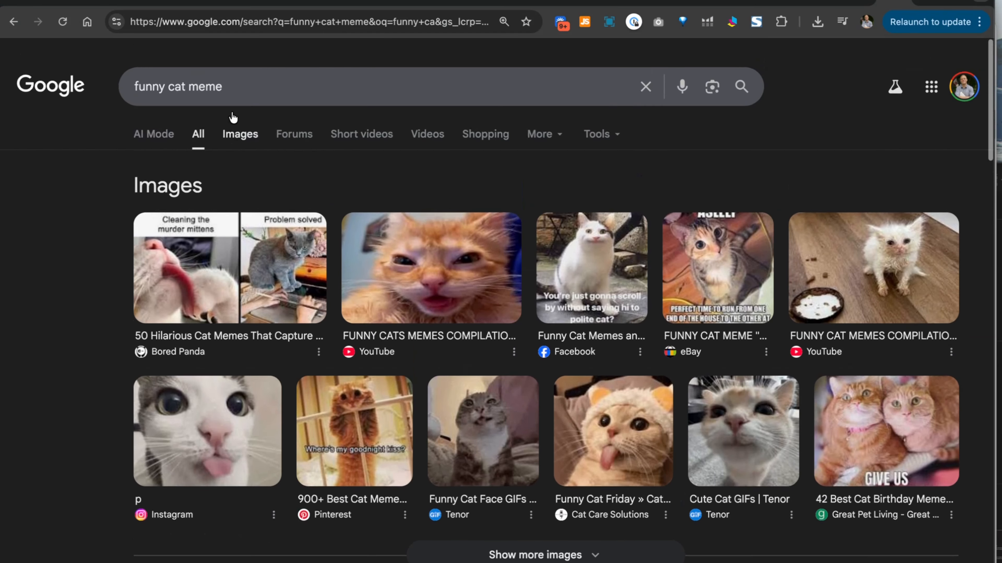
{"action": "left_click", "coordinate": [239, 131]}
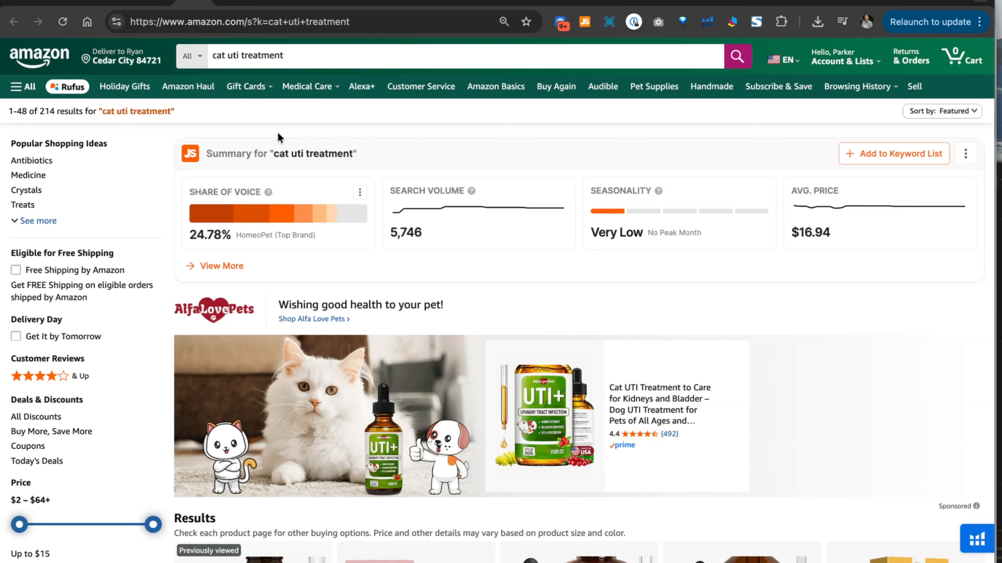
- Browse the products in the Amazon search results for "cat uti treatment"
{"action": "scroll", "coordinate": [279, 137], "scroll_direction": "down", "scroll_amount": 10}
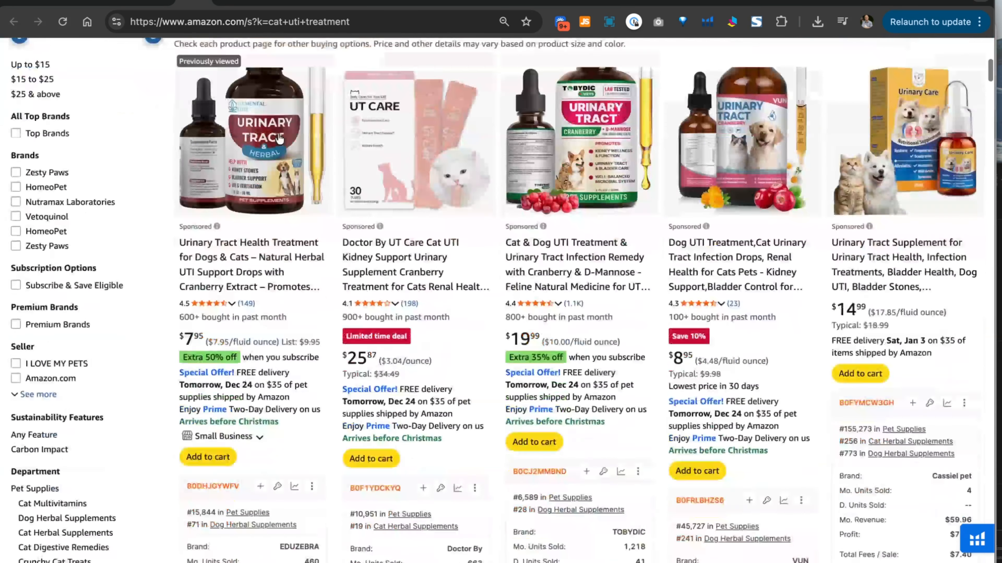
{"action": "scroll", "coordinate": [280, 138], "scroll_direction": "down", "scroll_amount": 20}
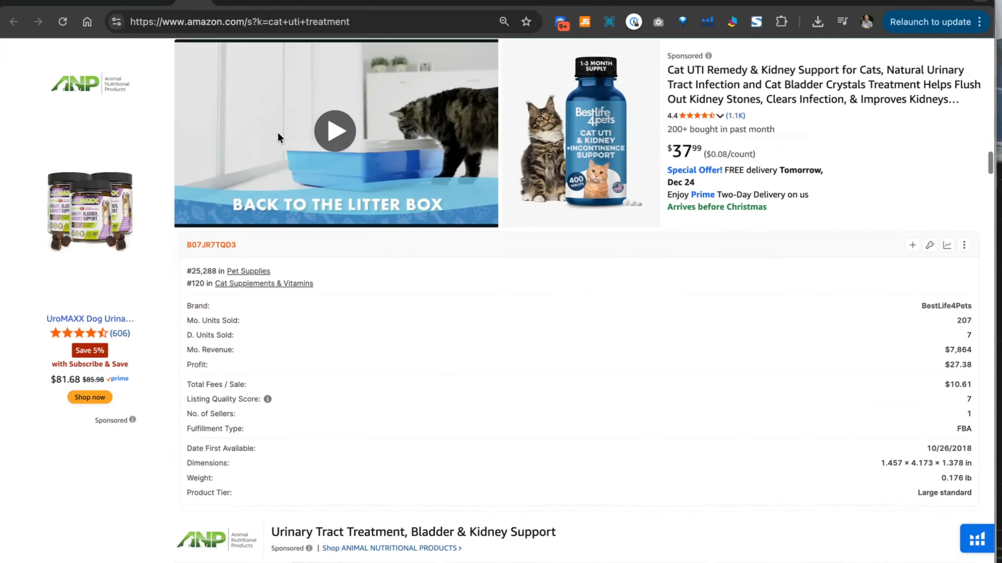
{"action": "scroll", "coordinate": [278, 136], "scroll_direction": "up", "scroll_amount": 4}
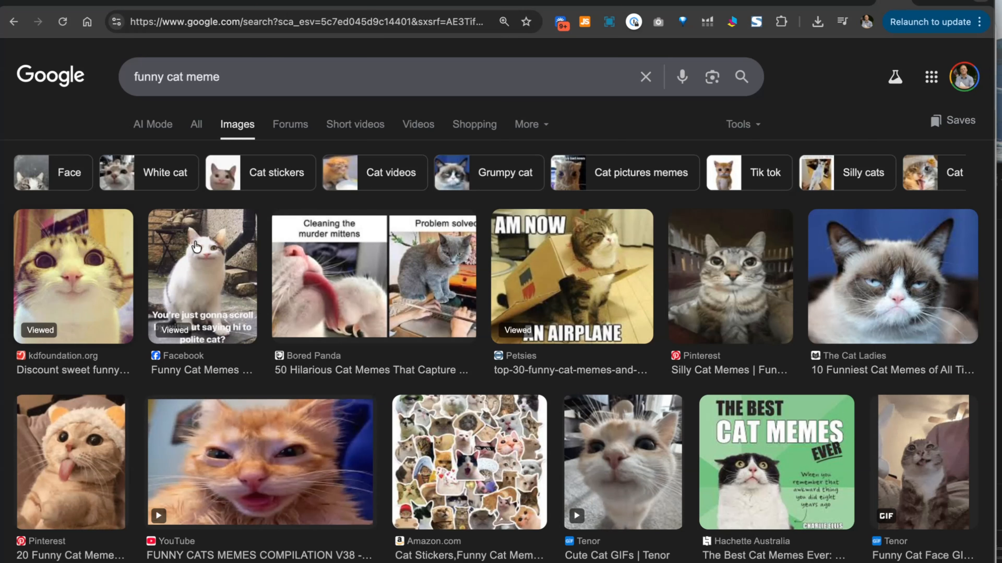
- Preview the airplane, polite cat and smiling kitty memes in the Google image results and browse further cat memes
{"action": "left_click", "coordinate": [605, 266]}
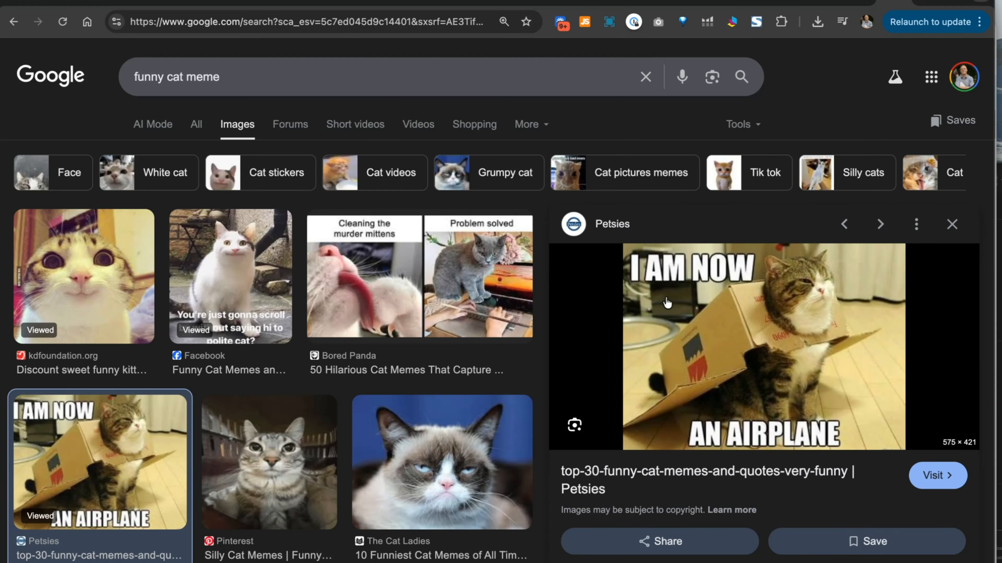
{"action": "left_click", "coordinate": [216, 269]}
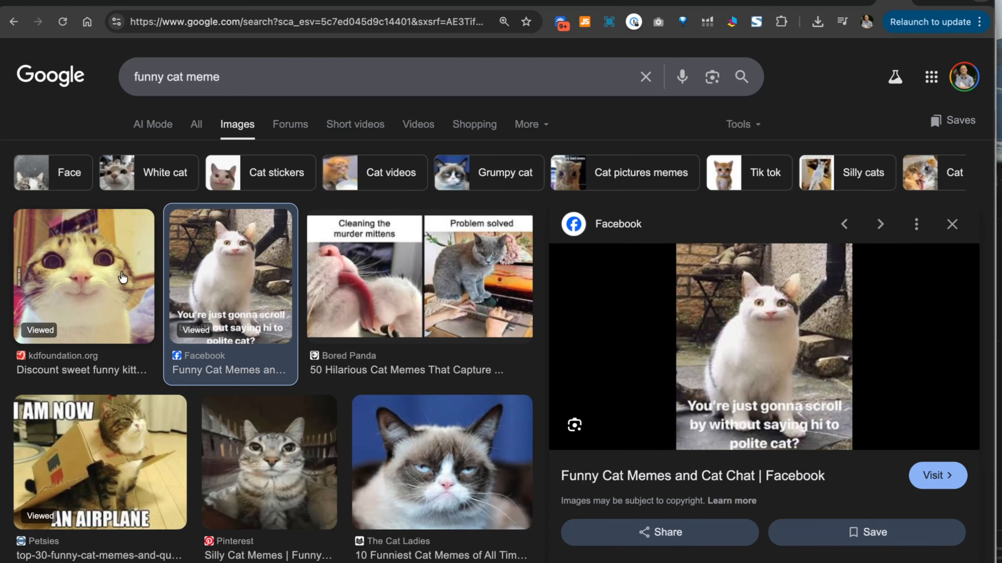
{"action": "left_click", "coordinate": [123, 278]}
{"action": "scroll", "coordinate": [122, 278], "scroll_direction": "down", "scroll_amount": 10}
{"action": "scroll", "coordinate": [122, 278], "scroll_direction": "down", "scroll_amount": 8}
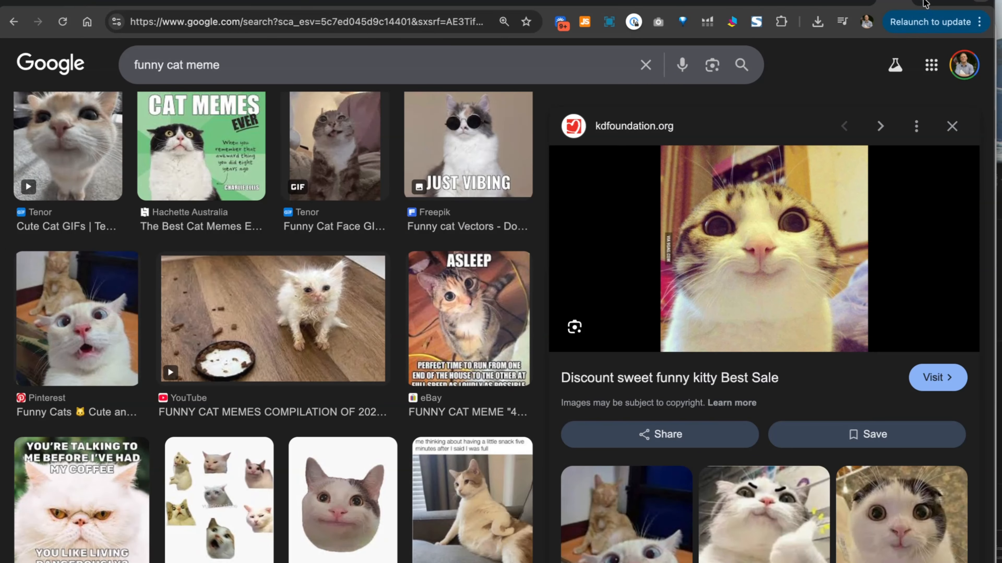
- Return to the Canva video ad and inspect the cat meme image in the blue "Game Changer" scene, leaving it deselected
{"action": "left_click", "coordinate": [75, 1]}
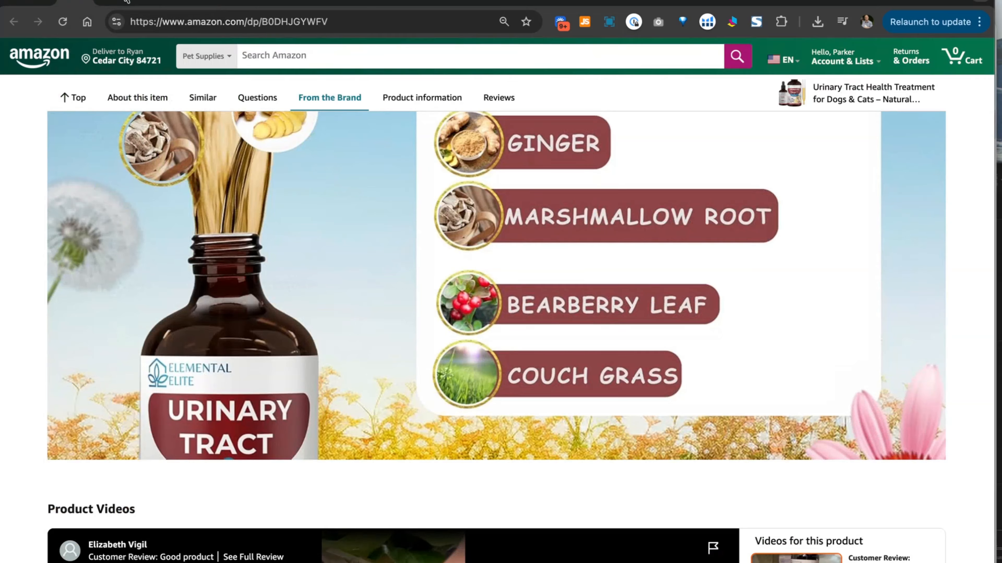
{"action": "left_click", "coordinate": [349, 2]}
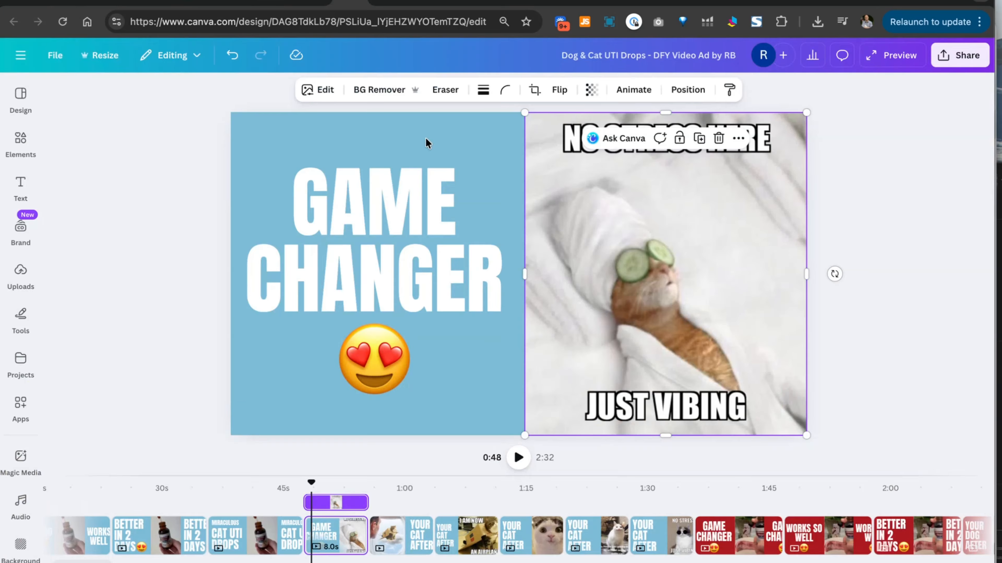
{"action": "left_click", "coordinate": [429, 466]}
{"action": "left_click", "coordinate": [665, 251]}
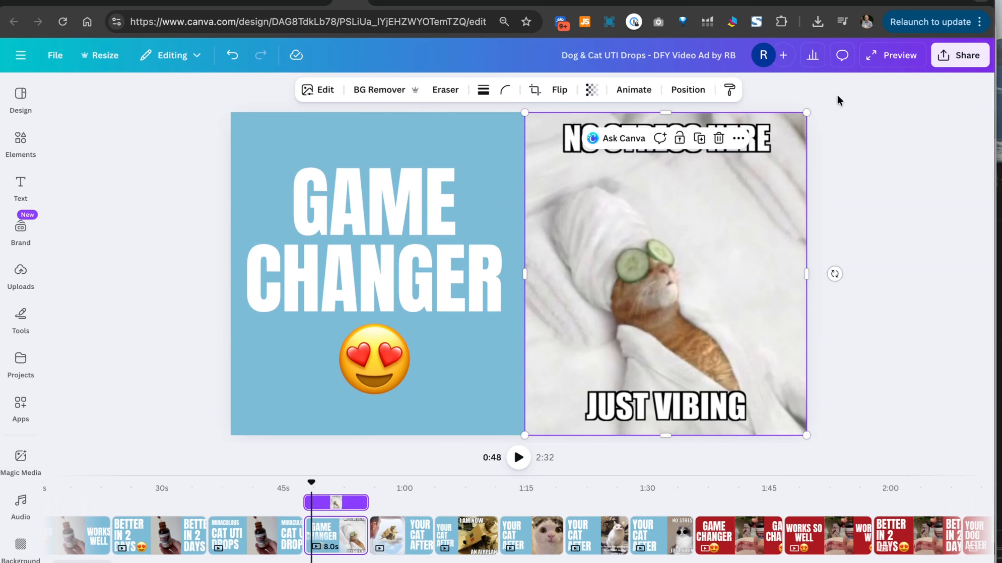
{"action": "left_click", "coordinate": [807, 110]}
{"action": "left_click", "coordinate": [860, 134]}
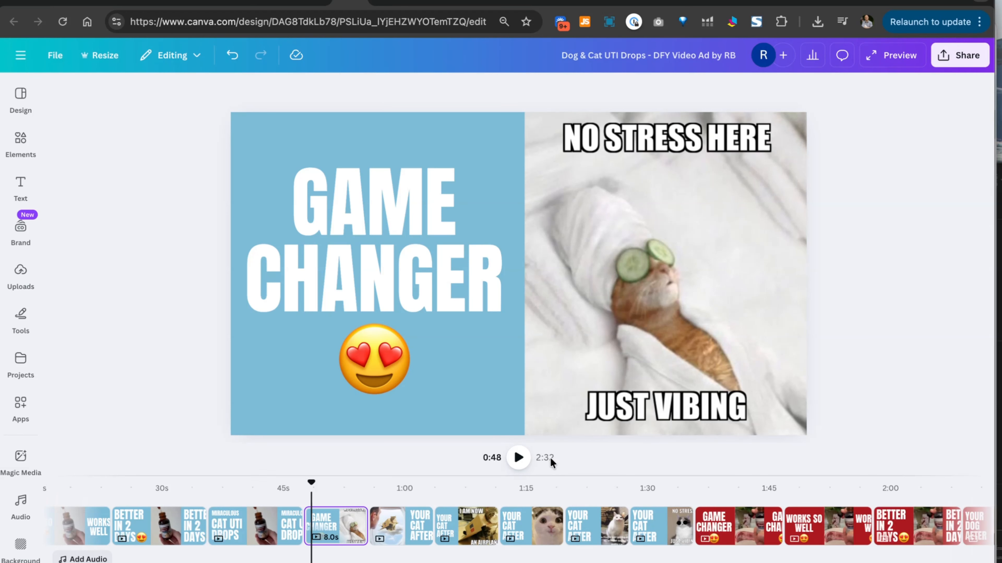
- Try replacing the "Your Cat After" text in the airplane-window cat scene with the "Game Changer" text, and undo the text deletion
{"action": "left_click", "coordinate": [390, 494]}
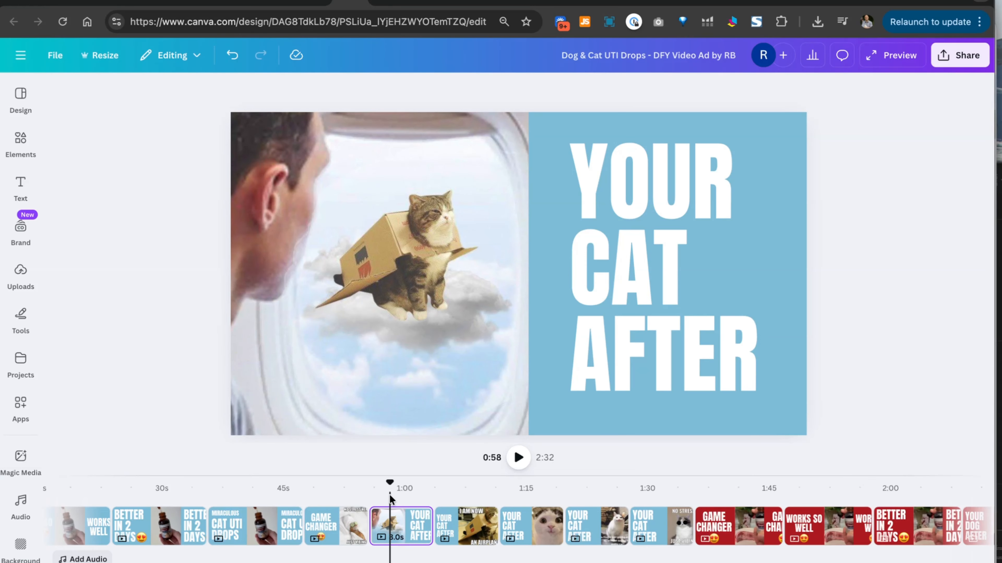
{"action": "left_click", "coordinate": [324, 509]}
{"action": "left_click", "coordinate": [404, 386]}
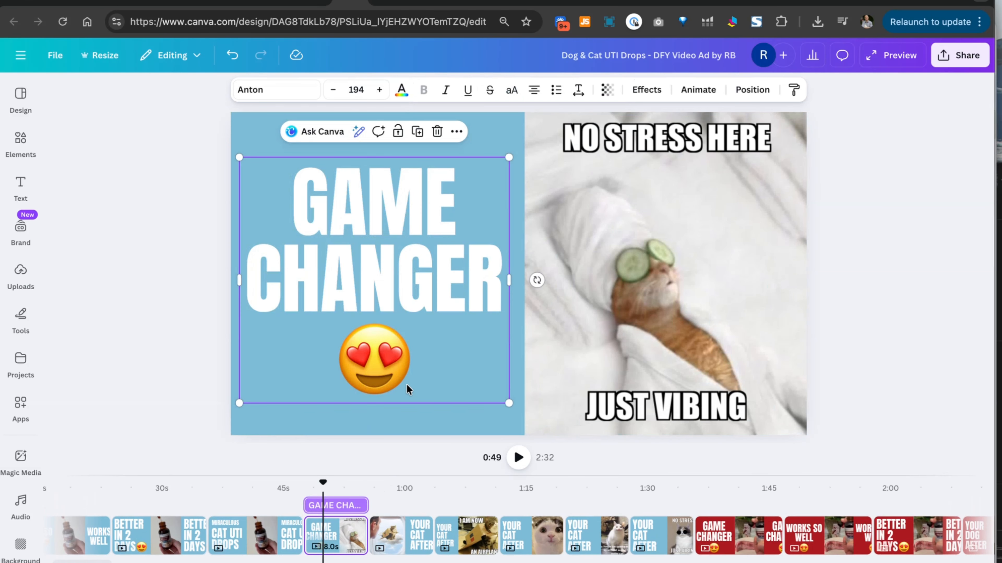
{"action": "left_click", "coordinate": [405, 509]}
{"action": "left_click", "coordinate": [617, 328]}
{"action": "key", "text": "Delete"}
{"action": "key", "text": "super+v"}
{"action": "key", "text": "Delete"}
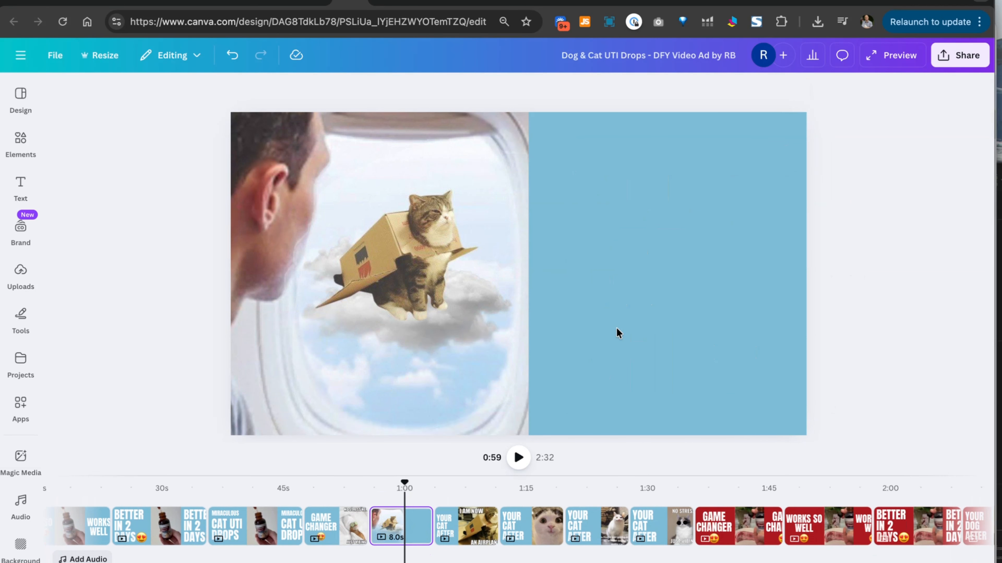
{"action": "key", "text": "super+z"}
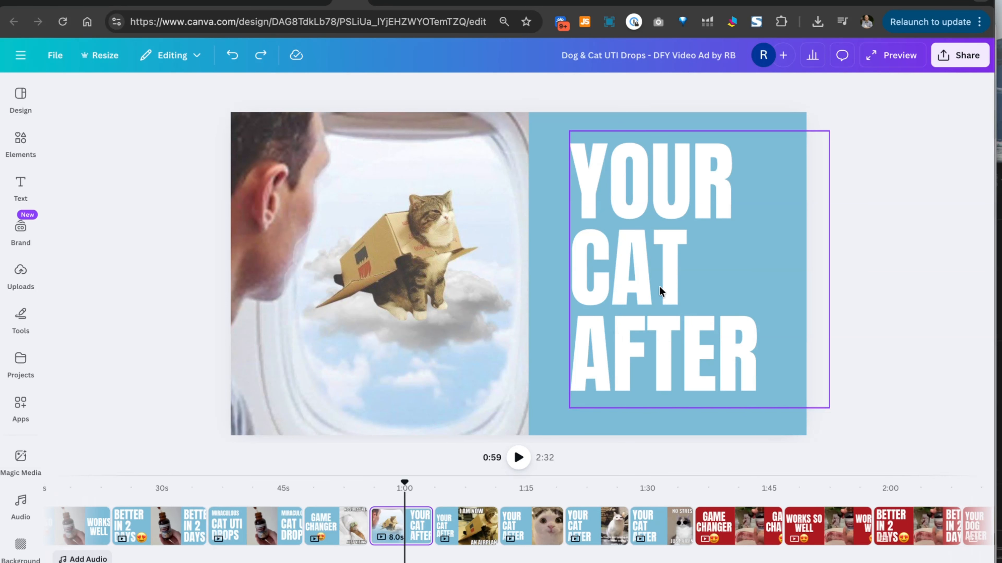
- Review the "Your Cat After" meme scenes showing the airplane-window cat, the cardboard airplane cat, the smiling kitty and the polite cat
{"action": "left_click", "coordinate": [435, 308]}
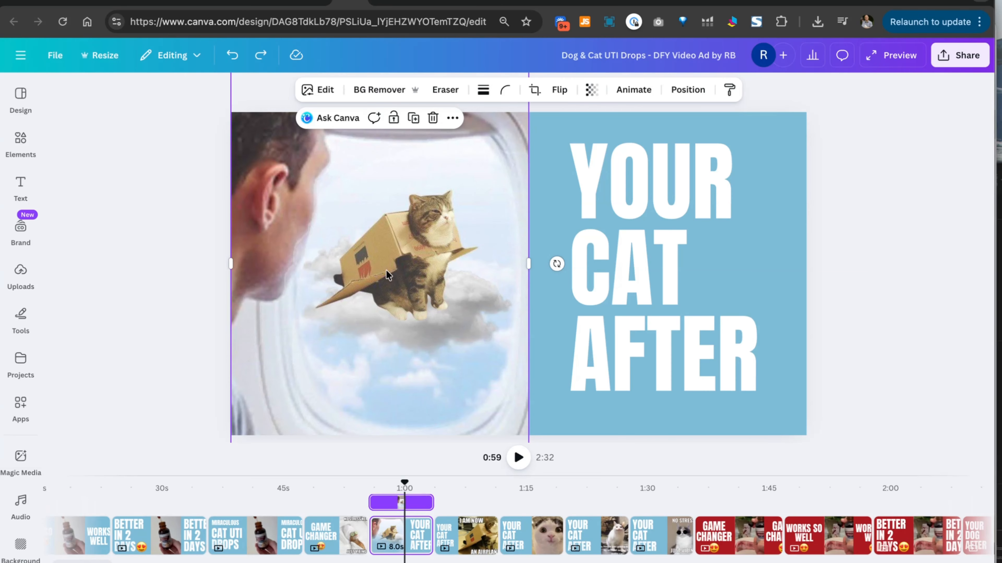
{"action": "left_click", "coordinate": [80, 381]}
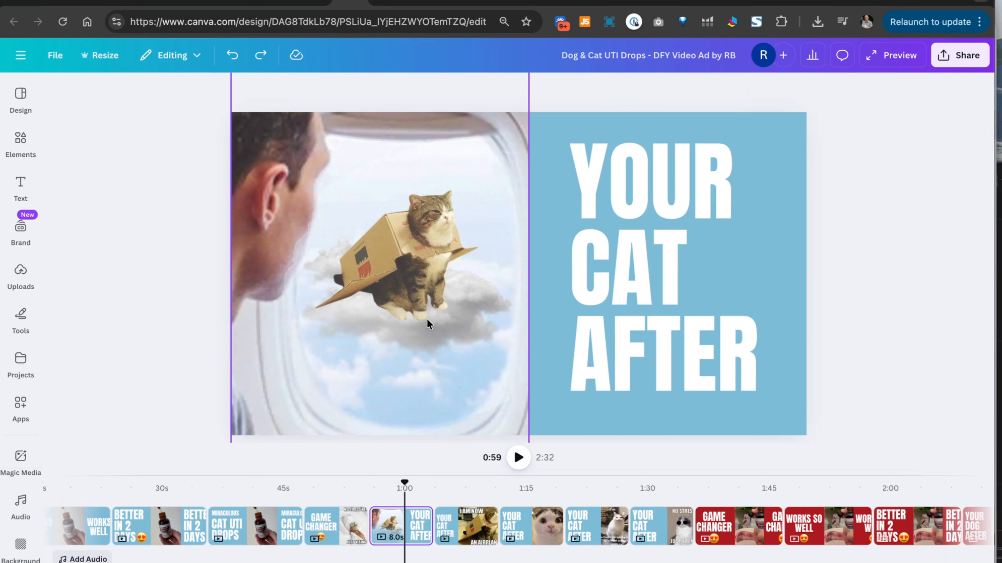
{"action": "left_click", "coordinate": [450, 492]}
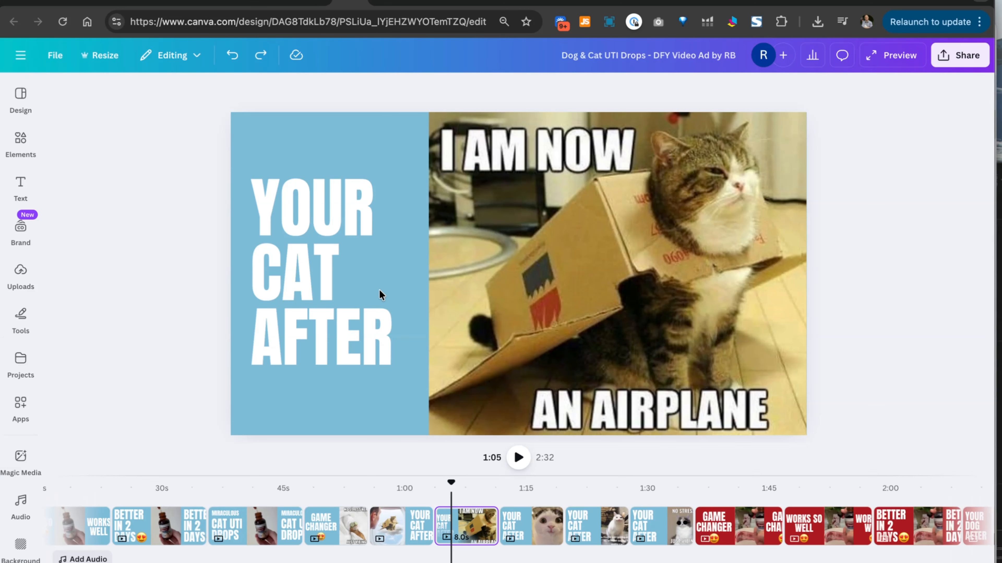
{"action": "left_click", "coordinate": [525, 501]}
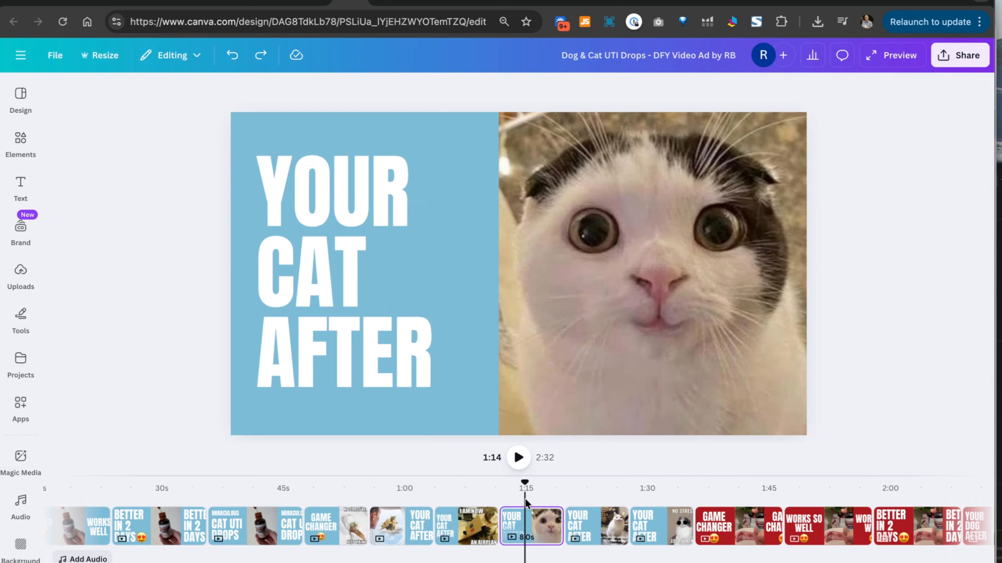
{"action": "left_click", "coordinate": [595, 502]}
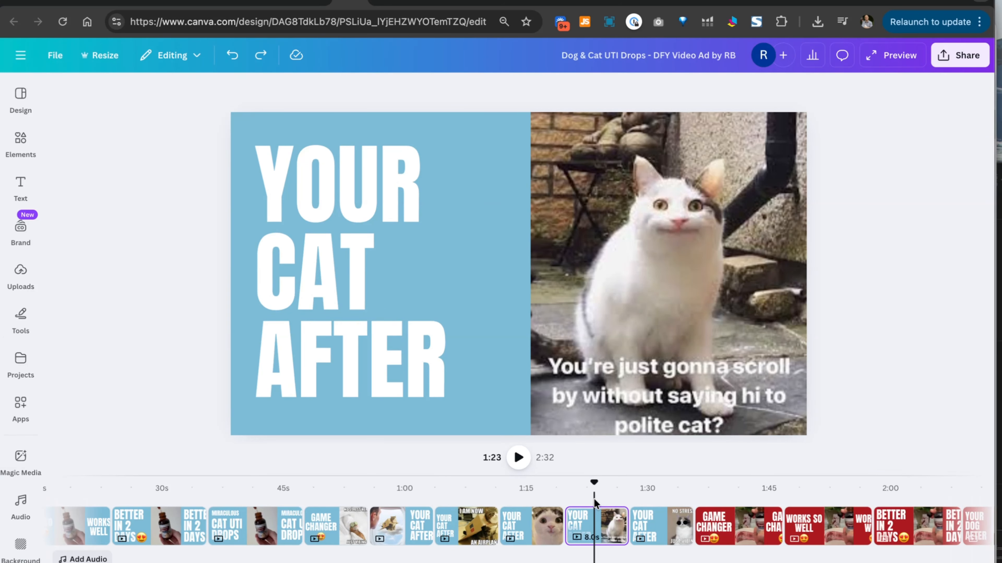
- Start upscaling the polite cat meme image at 2x resolution with Image Upscaler
{"action": "left_click", "coordinate": [687, 397]}
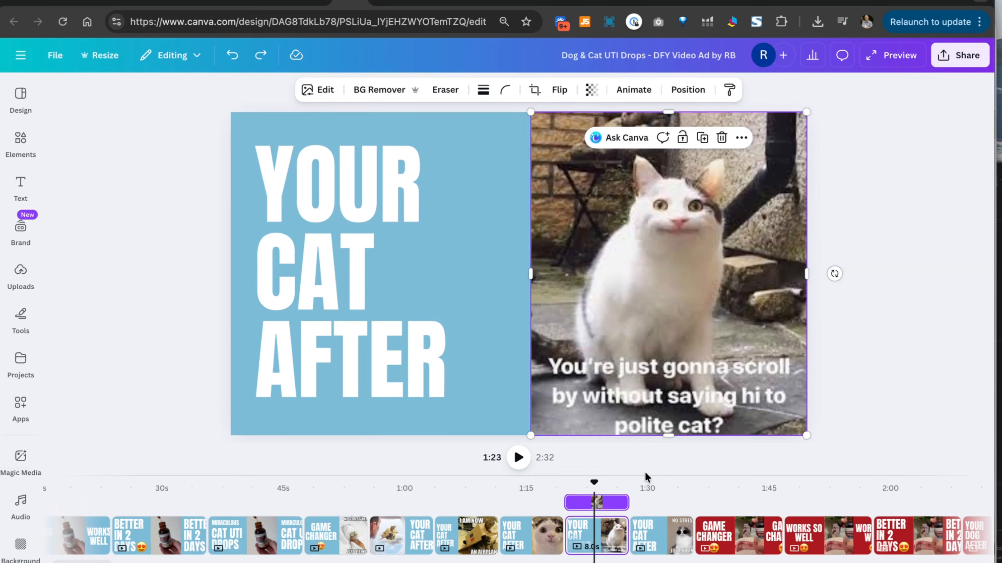
{"action": "left_click", "coordinate": [325, 91]}
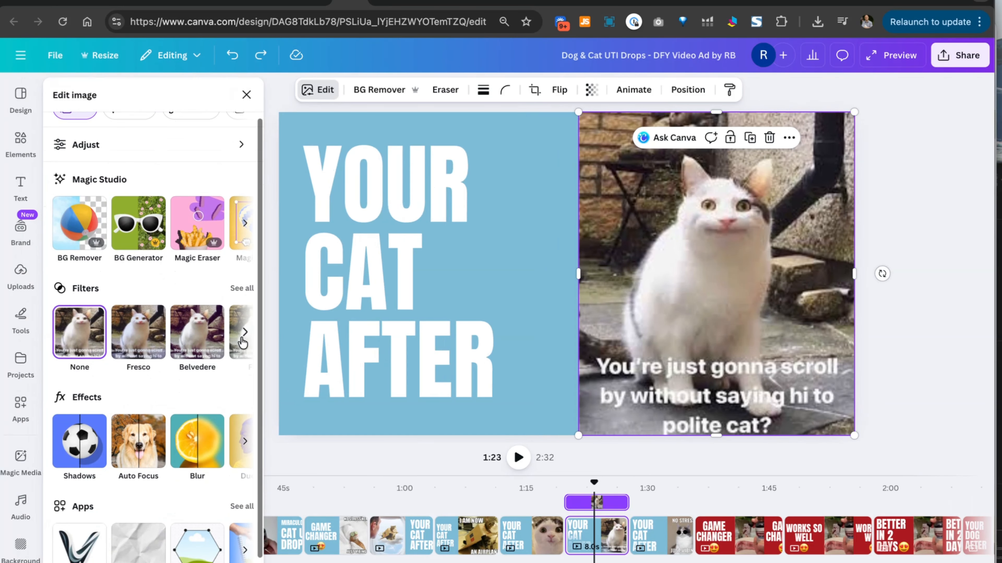
{"action": "scroll", "coordinate": [245, 476], "scroll_direction": "down", "scroll_amount": 1}
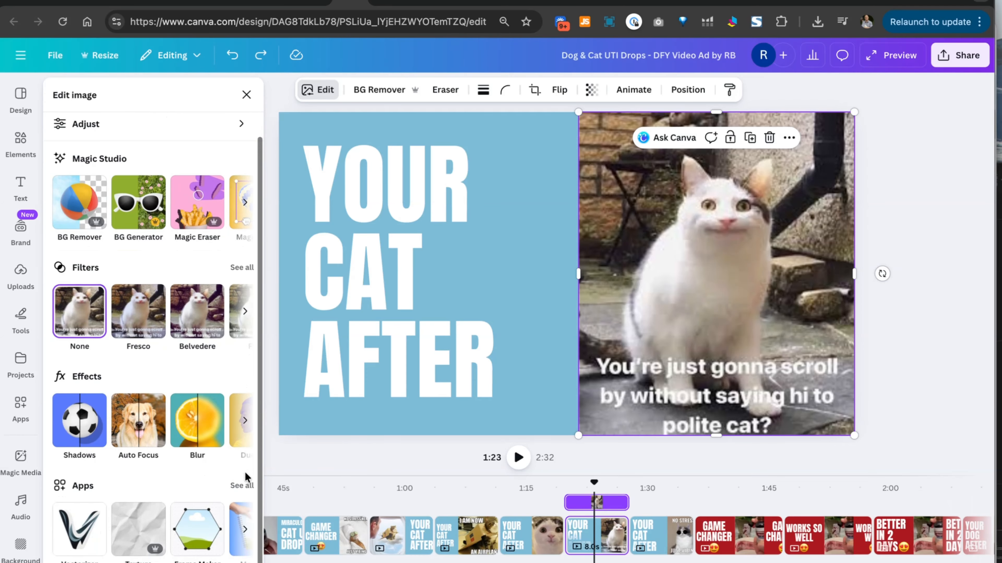
{"action": "left_click", "coordinate": [248, 530]}
{"action": "left_click", "coordinate": [249, 531]}
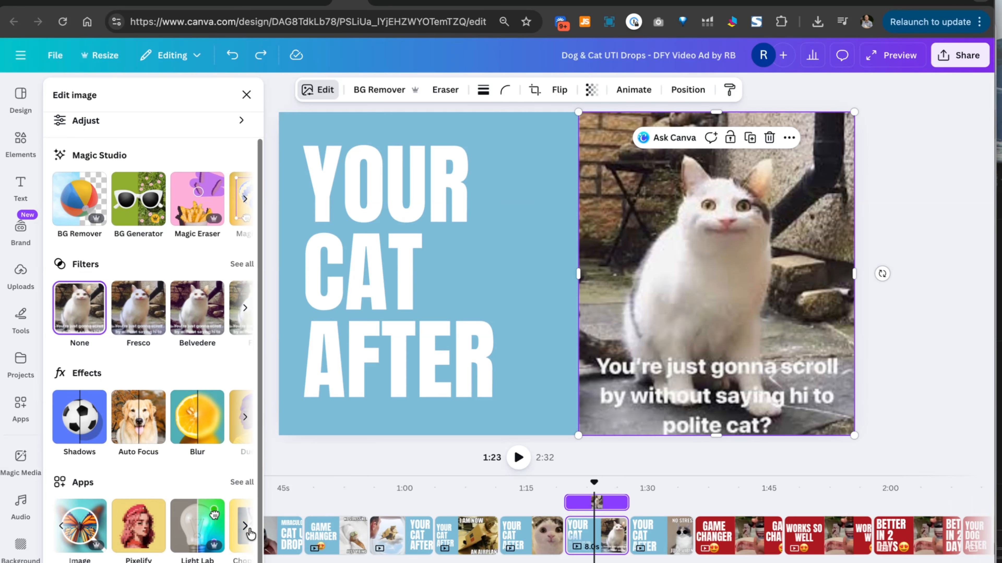
{"action": "left_click", "coordinate": [96, 521]}
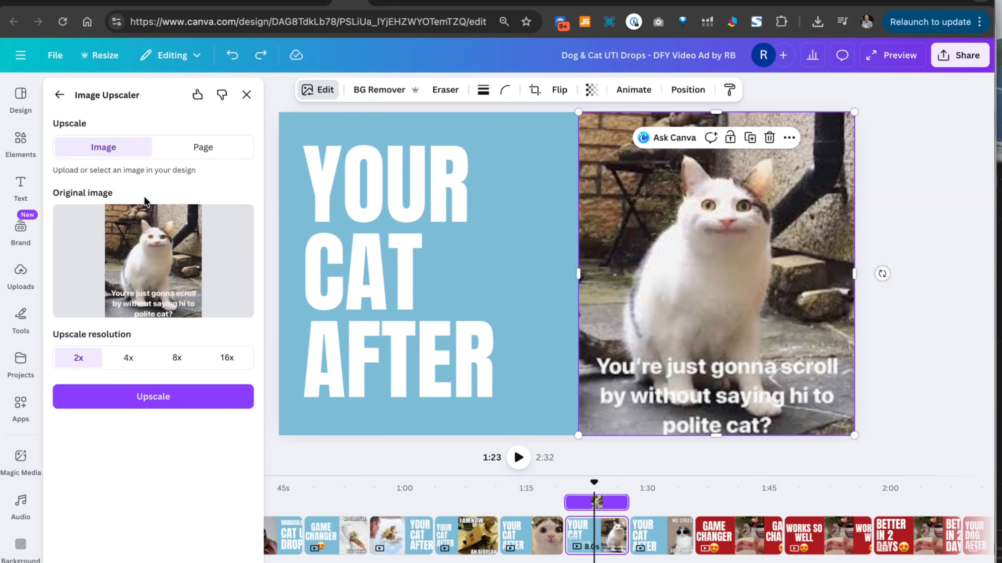
{"action": "left_click", "coordinate": [132, 397]}
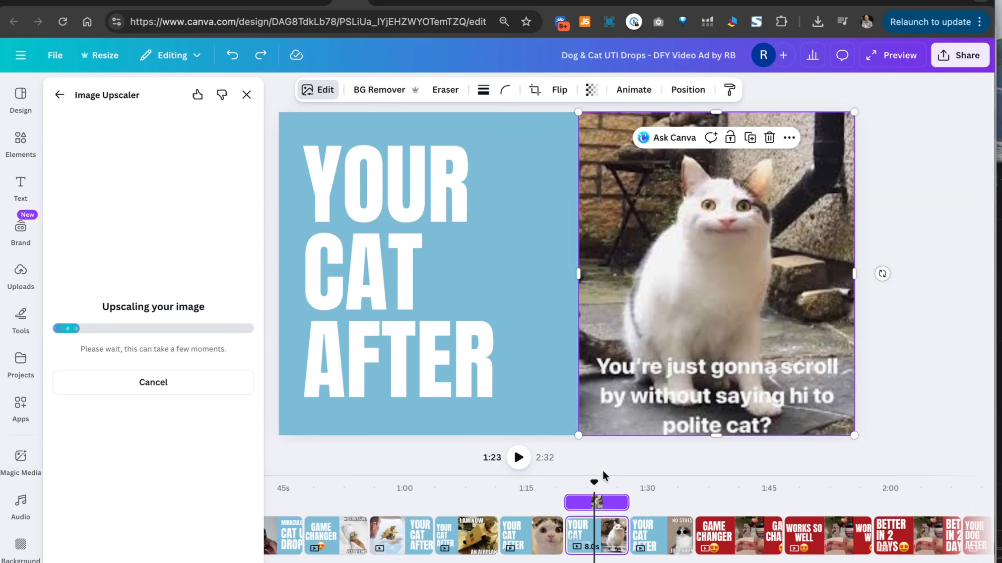
- Inspect the "No Stress Just Vibing" sunglasses cat scene, leaving its image deselected
{"action": "left_click", "coordinate": [652, 494]}
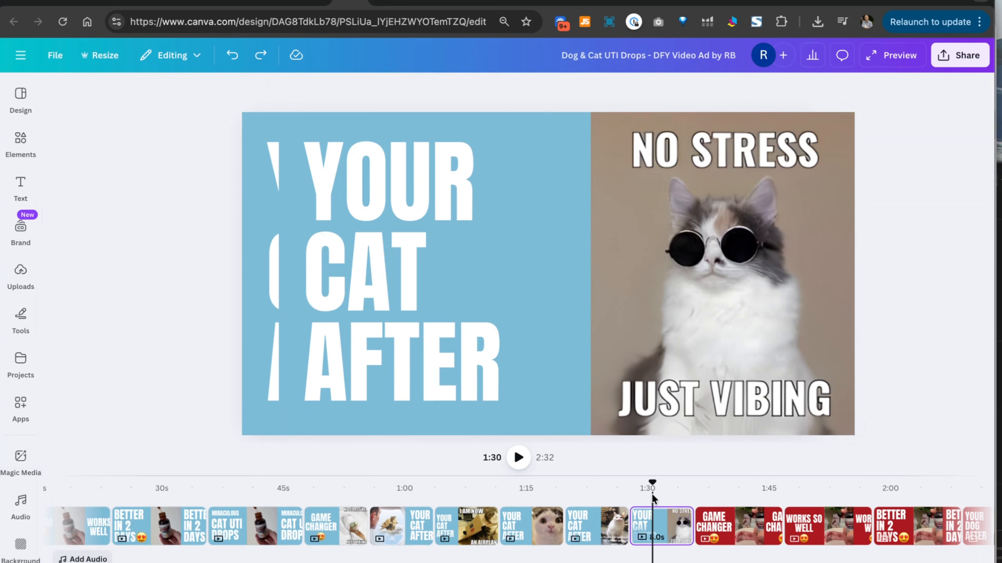
{"action": "left_click", "coordinate": [715, 372]}
{"action": "left_click", "coordinate": [871, 327]}
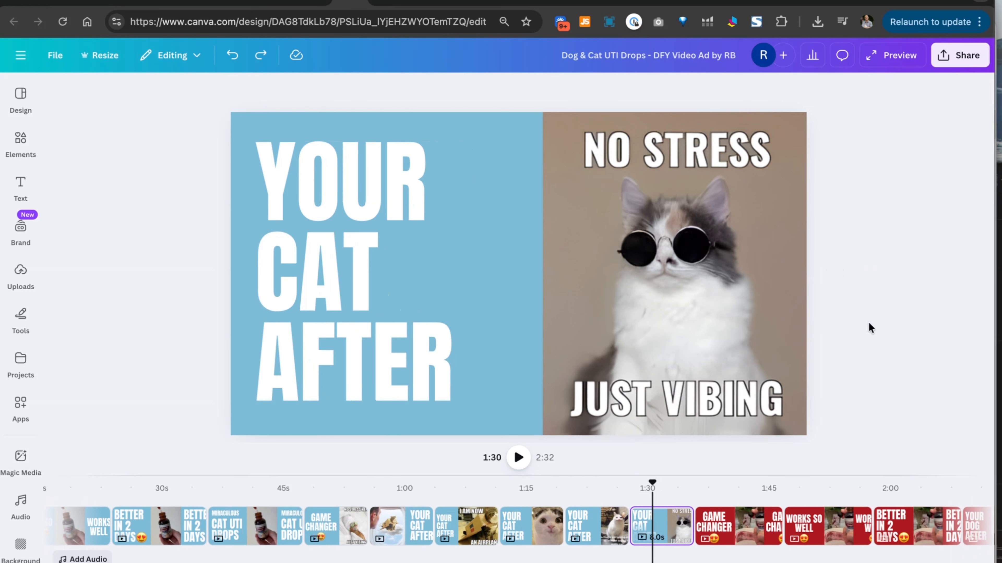
- Preview the red "Game Changer", "Works So Well" and "Better in 2 Days" product scenes for dogs
{"action": "scroll", "coordinate": [615, 497], "scroll_direction": "right", "scroll_amount": 5}
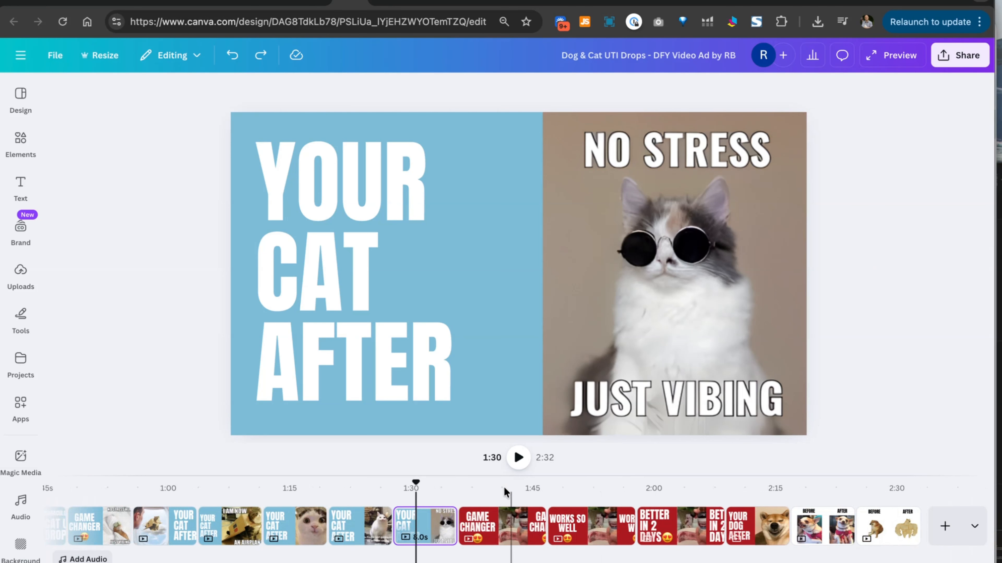
{"action": "left_click", "coordinate": [470, 489]}
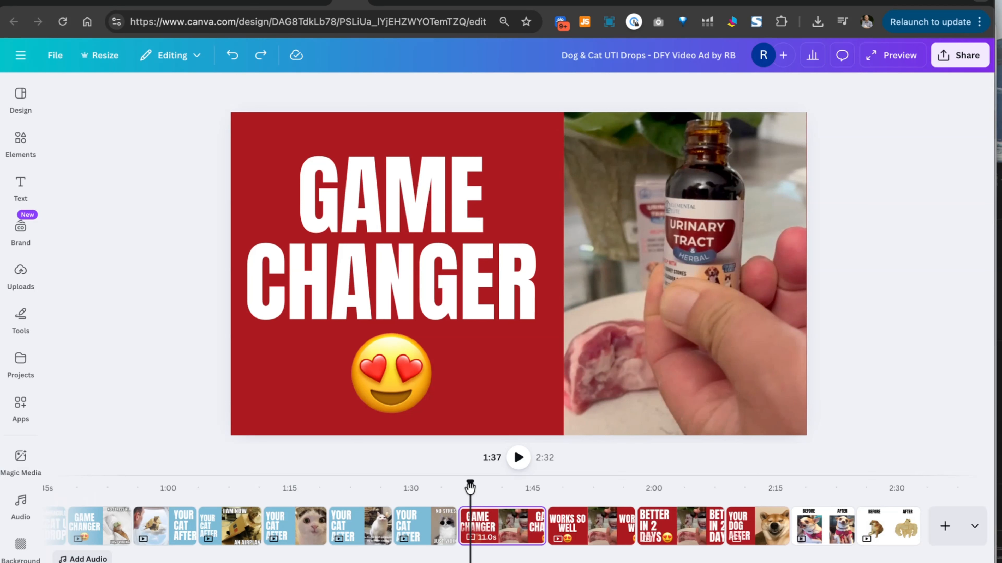
{"action": "left_click", "coordinate": [572, 484]}
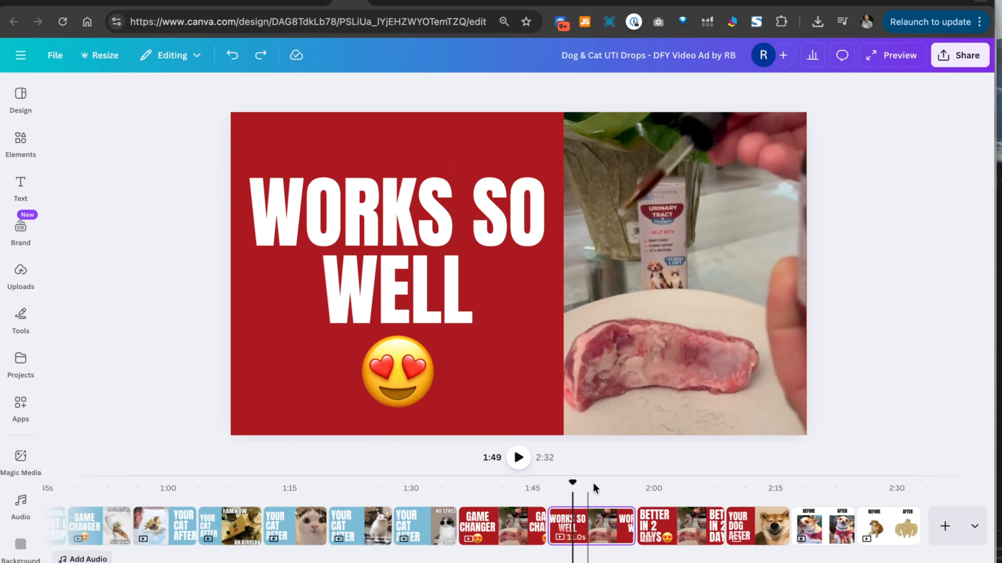
{"action": "left_click", "coordinate": [663, 490]}
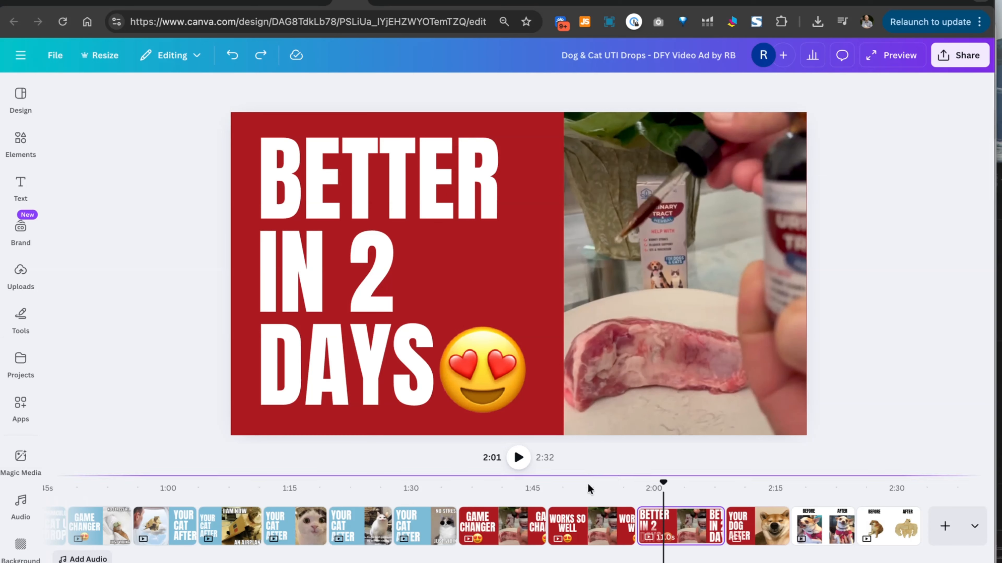
{"action": "left_click", "coordinate": [557, 490]}
{"action": "left_click", "coordinate": [493, 490]}
{"action": "left_click", "coordinate": [712, 489]}
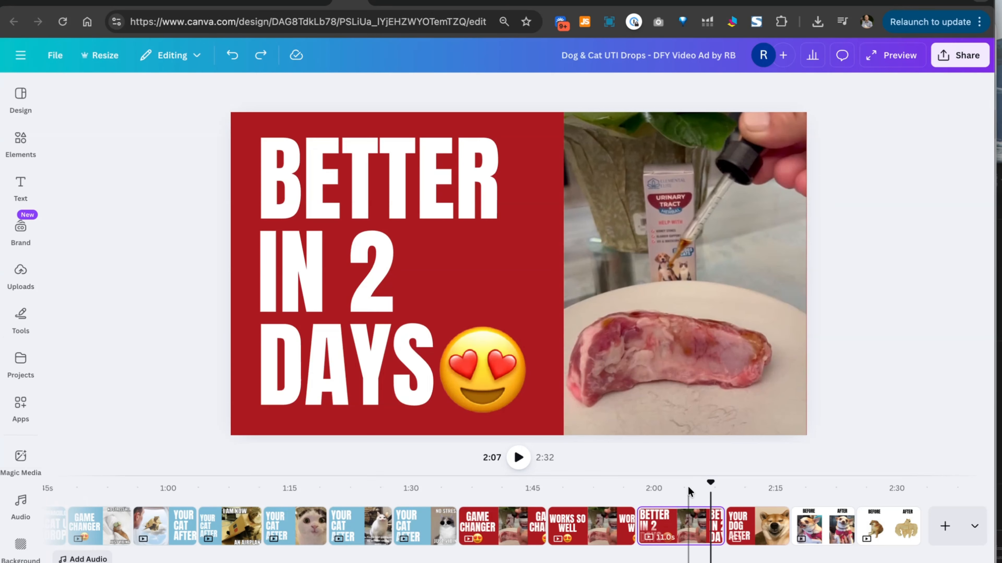
- Preview the "Your Dog After" scene and the chihuahua and doge "Before" and "After" meme scenes
{"action": "left_click", "coordinate": [761, 487]}
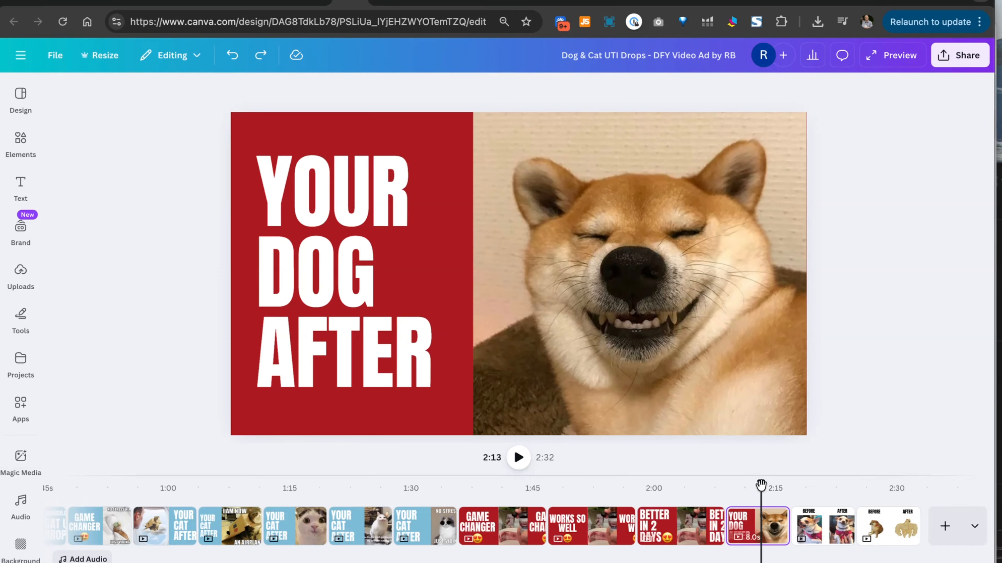
{"action": "left_click", "coordinate": [814, 489]}
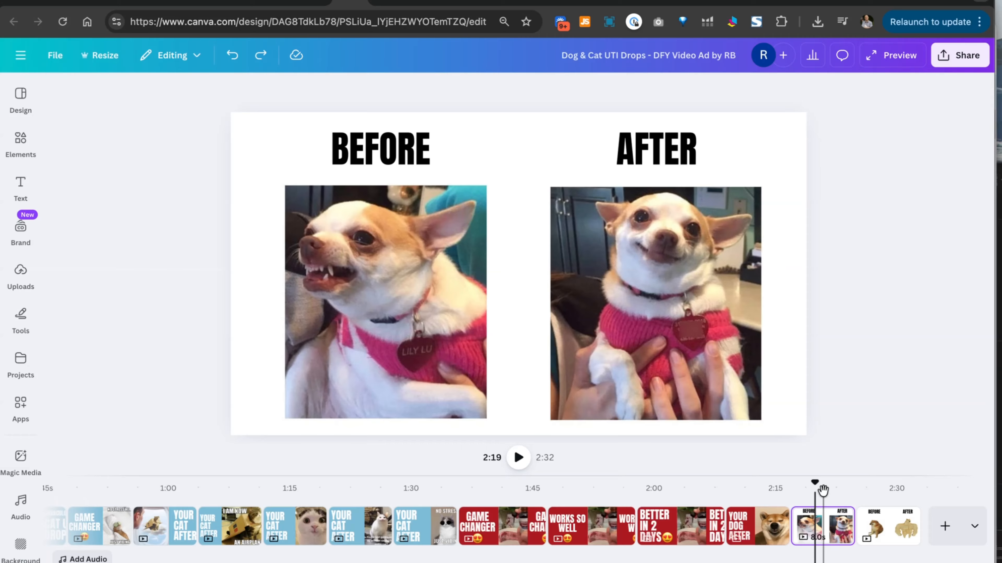
{"action": "left_click", "coordinate": [882, 495]}
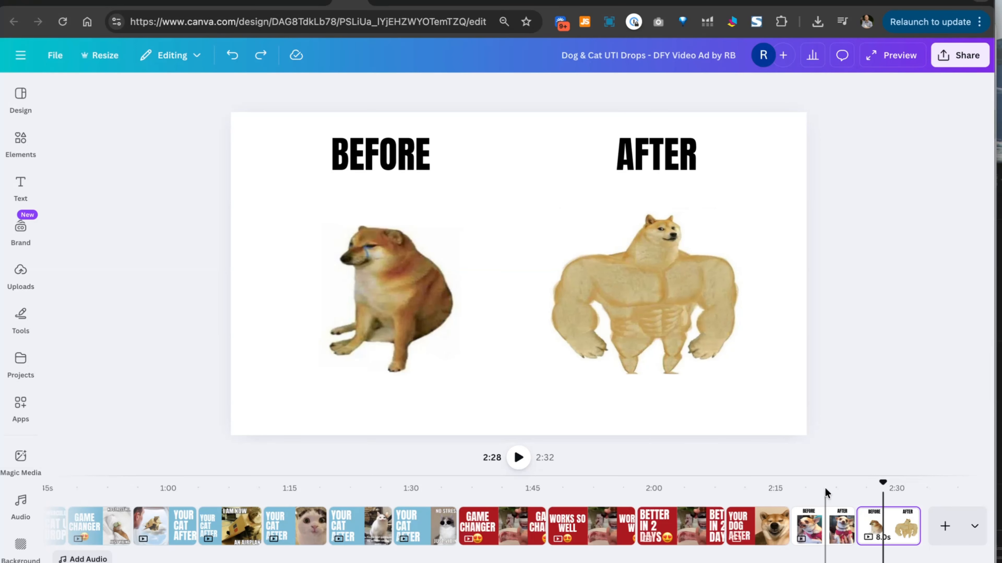
{"action": "left_click", "coordinate": [825, 488]}
{"action": "left_click", "coordinate": [885, 488]}
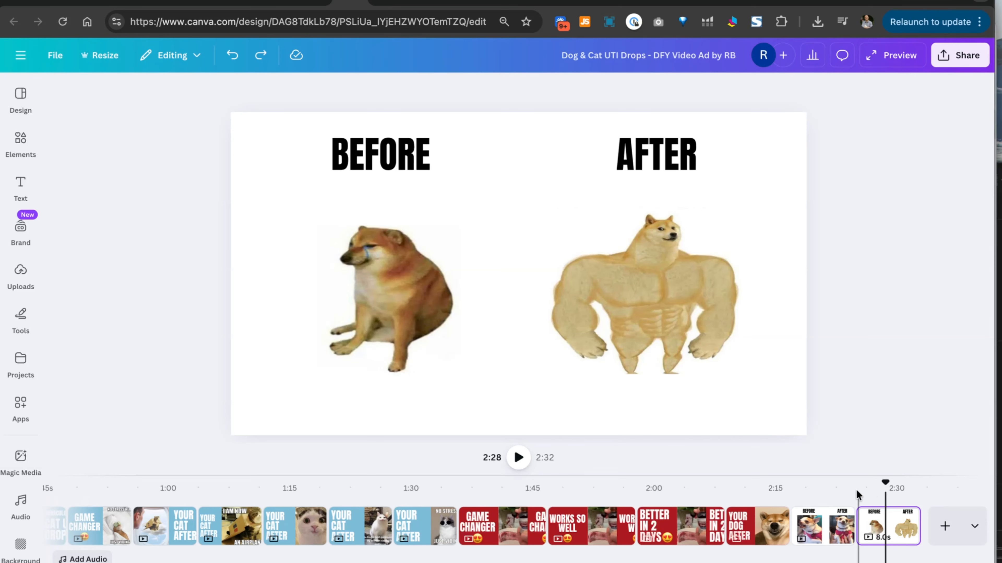
- Compare the two closing "Before" and "After" dog meme scenes by switching back and forth between them
{"action": "left_click", "coordinate": [811, 497]}
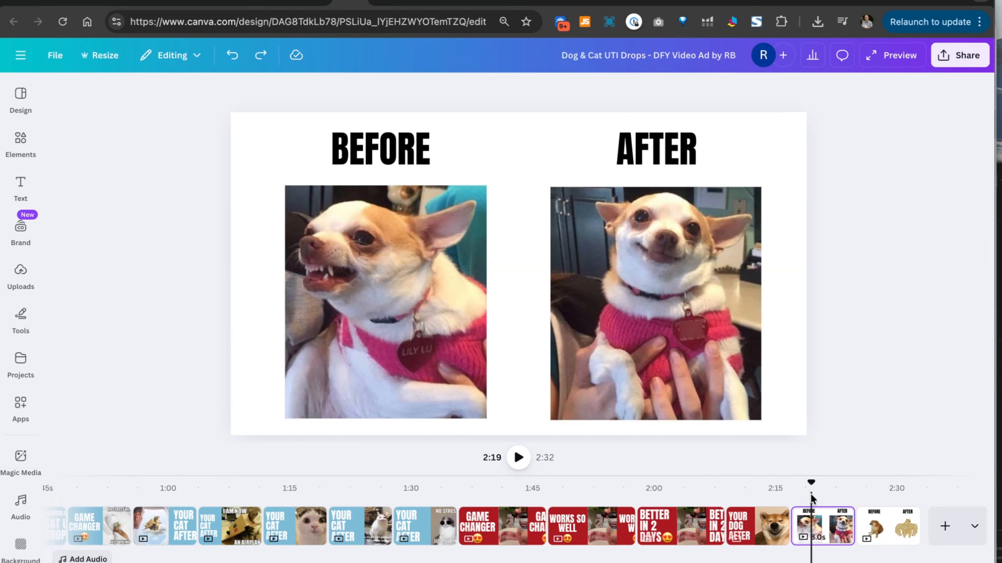
{"action": "left_click", "coordinate": [865, 497]}
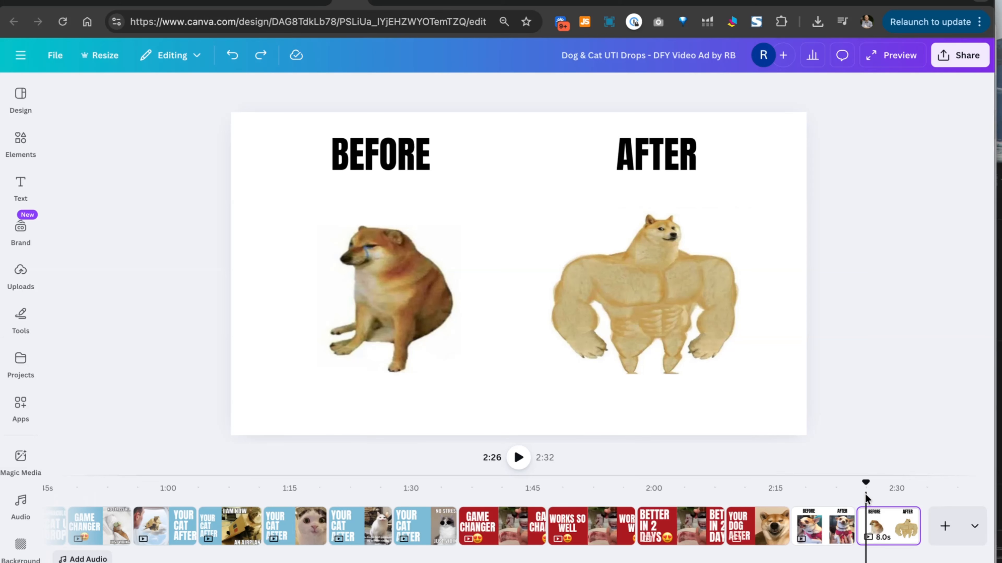
{"action": "left_click", "coordinate": [817, 496]}
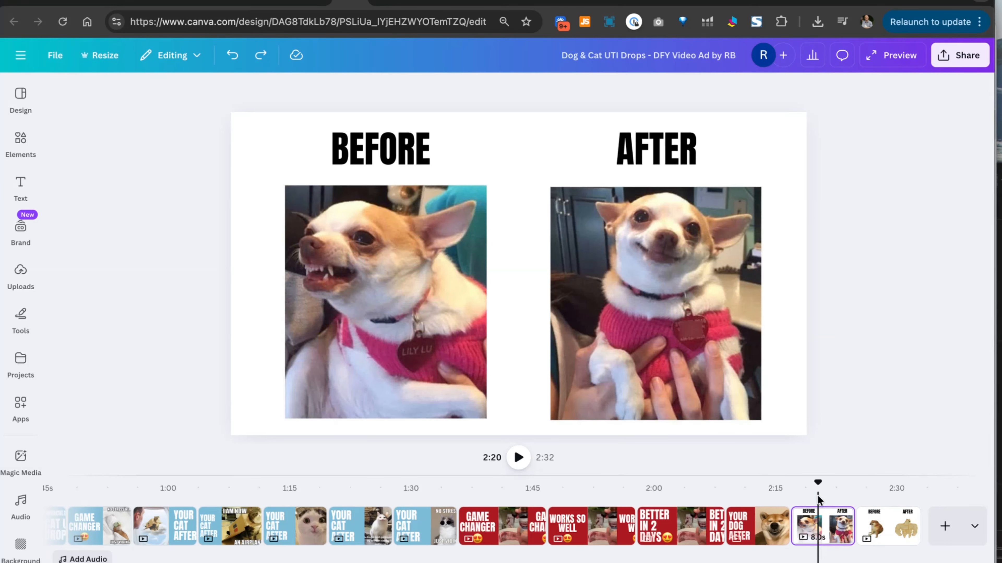
{"action": "left_click", "coordinate": [762, 498]}
{"action": "left_click", "coordinate": [806, 498]}
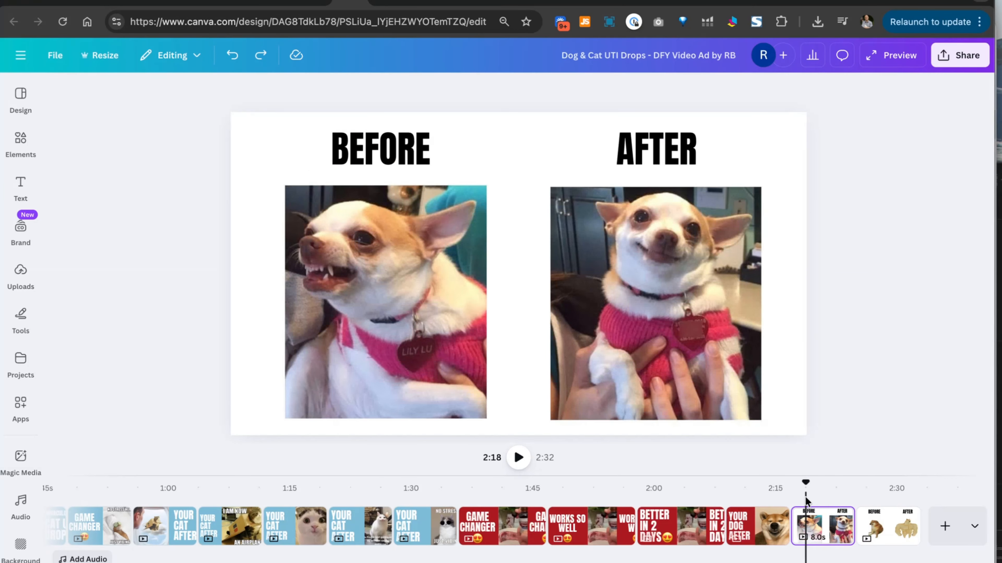
{"action": "left_click", "coordinate": [858, 499]}
{"action": "left_click", "coordinate": [831, 501]}
{"action": "left_click", "coordinate": [876, 500]}
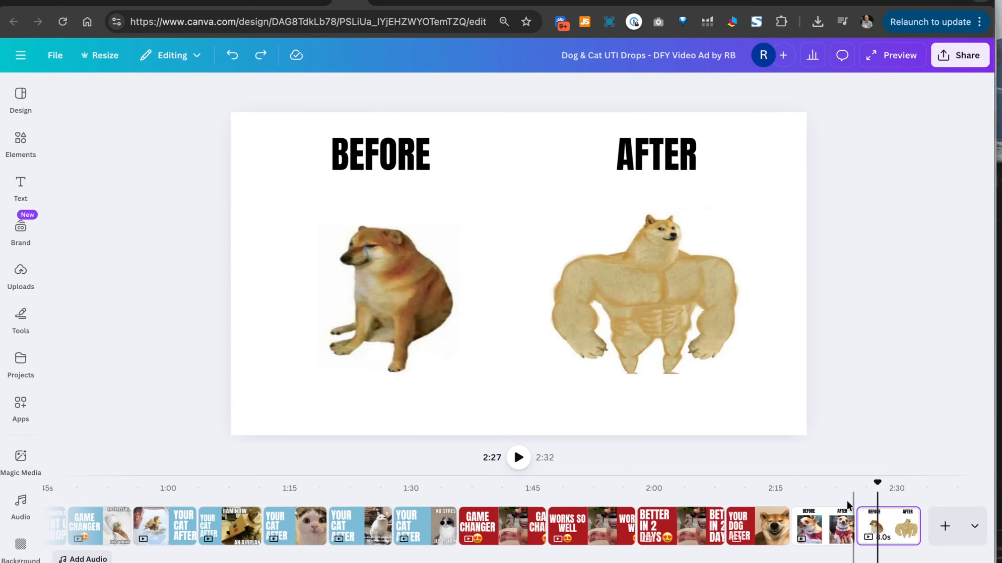
{"action": "left_click", "coordinate": [823, 501]}
{"action": "left_click", "coordinate": [870, 498]}
{"action": "left_click", "coordinate": [811, 498]}
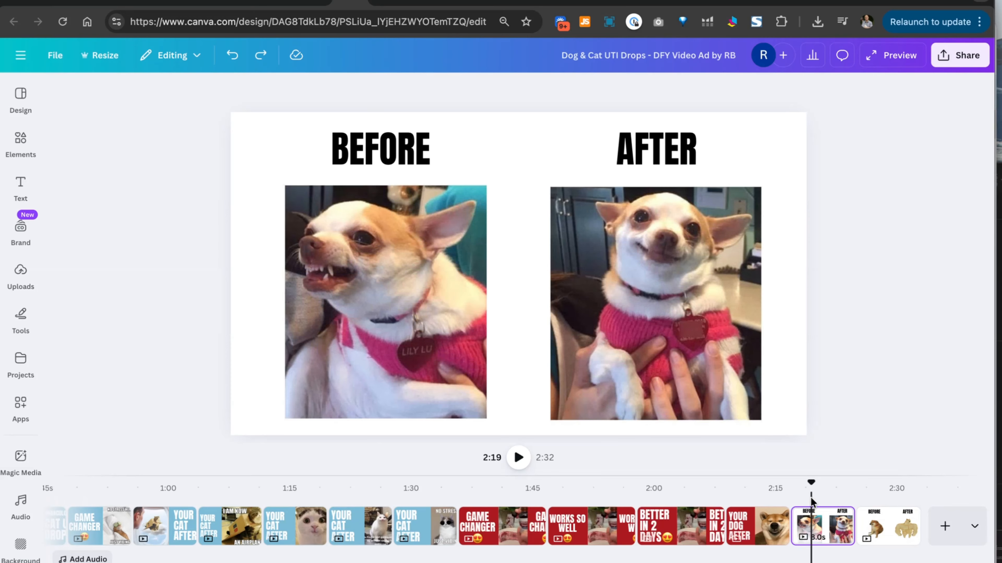
- Revisit the "Your Dog After" scene and return to the video's opening blue "Game Changer" scene to preview its water bowl footage
{"action": "left_click", "coordinate": [758, 502]}
{"action": "scroll", "coordinate": [650, 499], "scroll_direction": "left", "scroll_amount": 10}
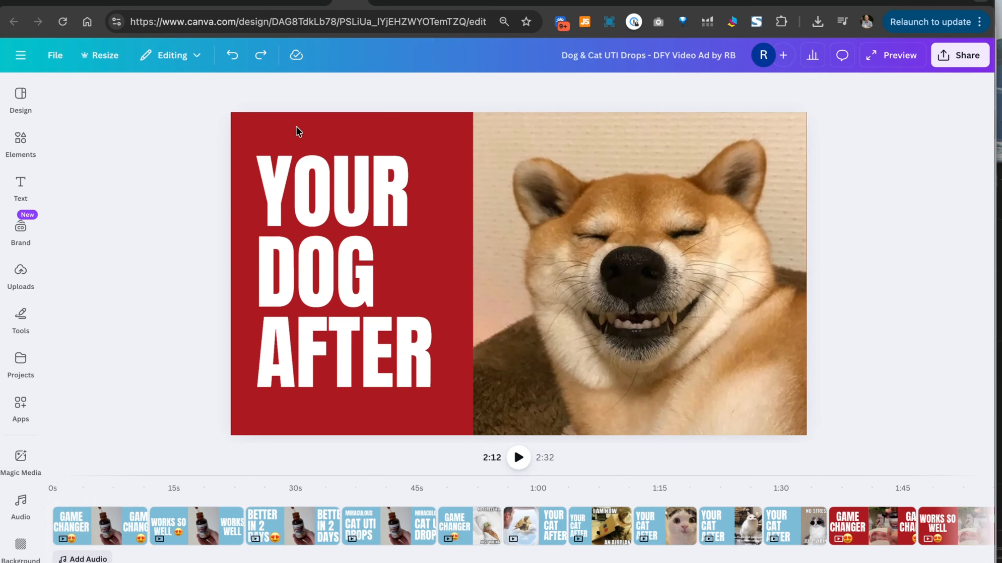
{"action": "left_click", "coordinate": [100, 498]}
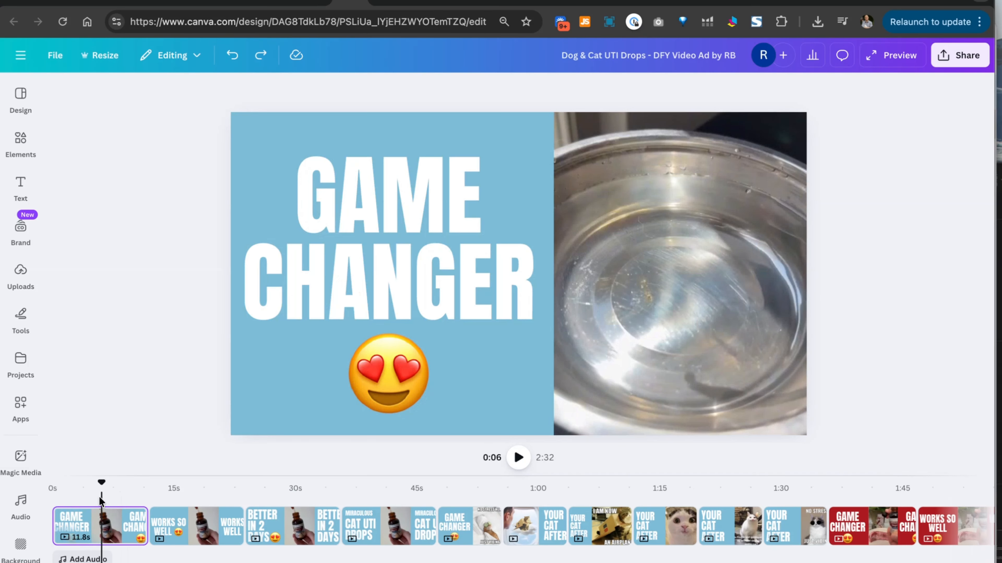
{"action": "left_click", "coordinate": [91, 500]}
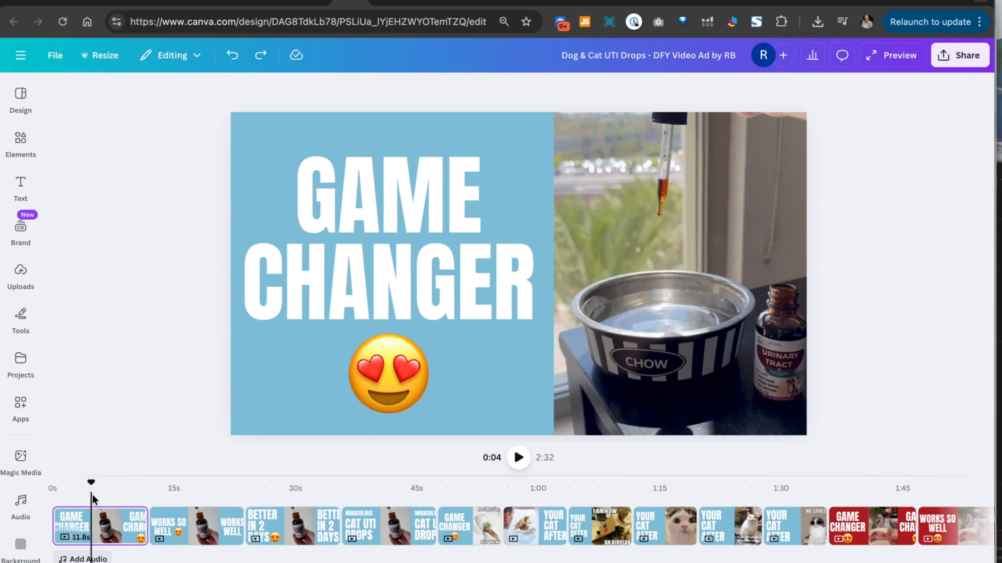
- Compare the opening blue "Game Changer", "Works So Well" and "Better in 2 Days" scenes by switching back and forth between them
{"action": "left_click", "coordinate": [183, 496]}
{"action": "left_click", "coordinate": [279, 500]}
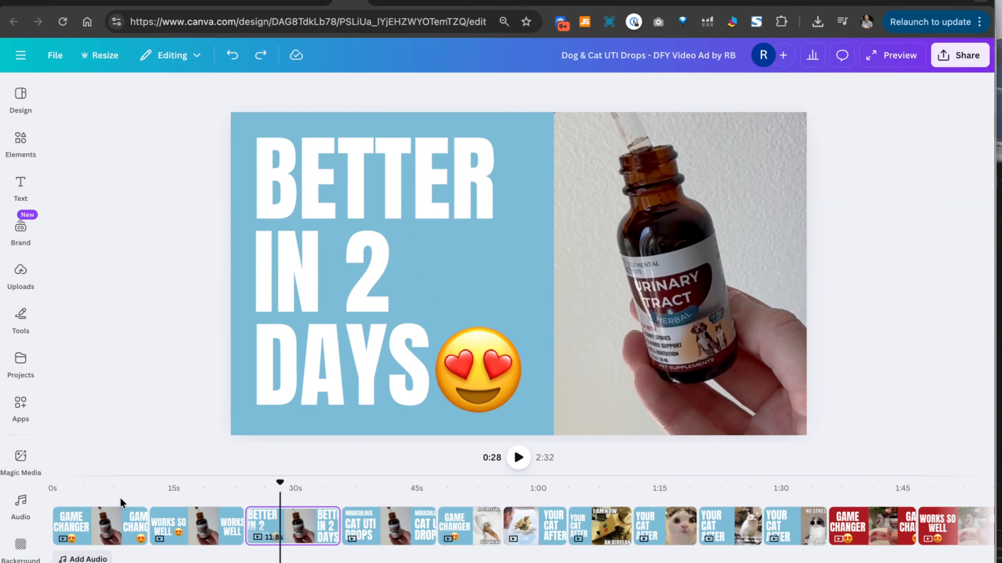
{"action": "left_click", "coordinate": [122, 498]}
{"action": "left_click", "coordinate": [185, 499]}
{"action": "left_click", "coordinate": [282, 497]}
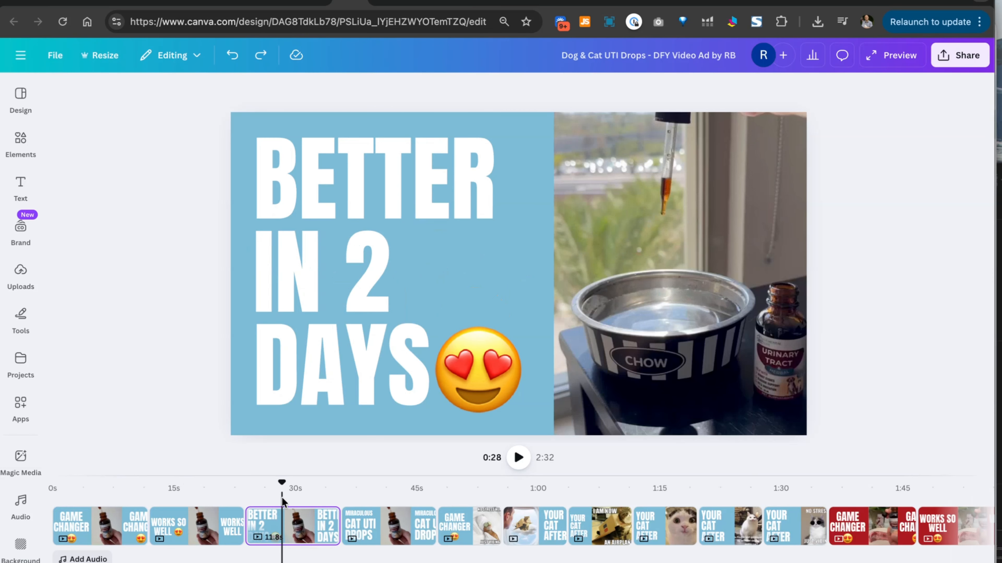
{"action": "left_click", "coordinate": [217, 496]}
{"action": "left_click", "coordinate": [126, 495]}
{"action": "left_click", "coordinate": [94, 500]}
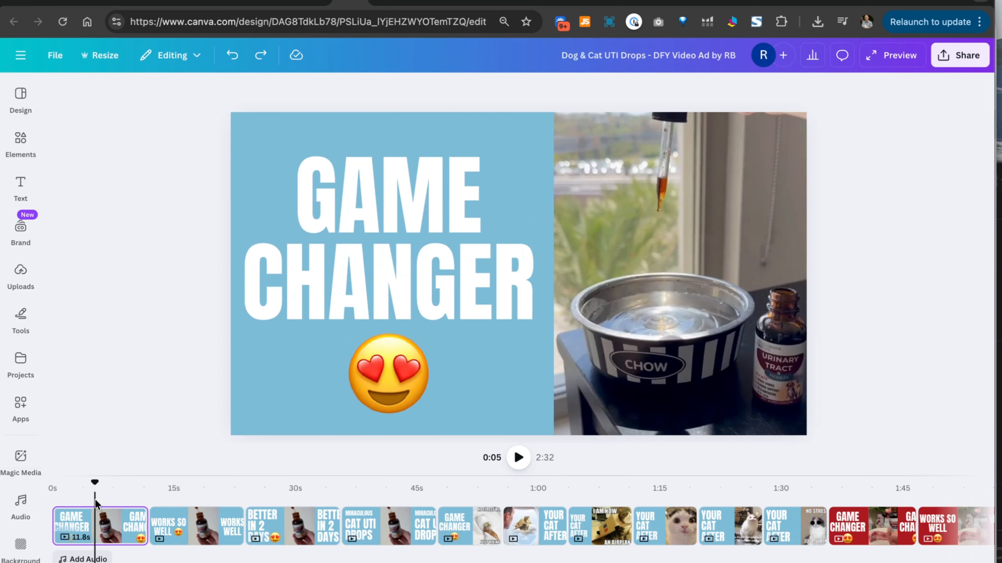
{"action": "left_click", "coordinate": [104, 498]}
{"action": "left_click", "coordinate": [191, 495]}
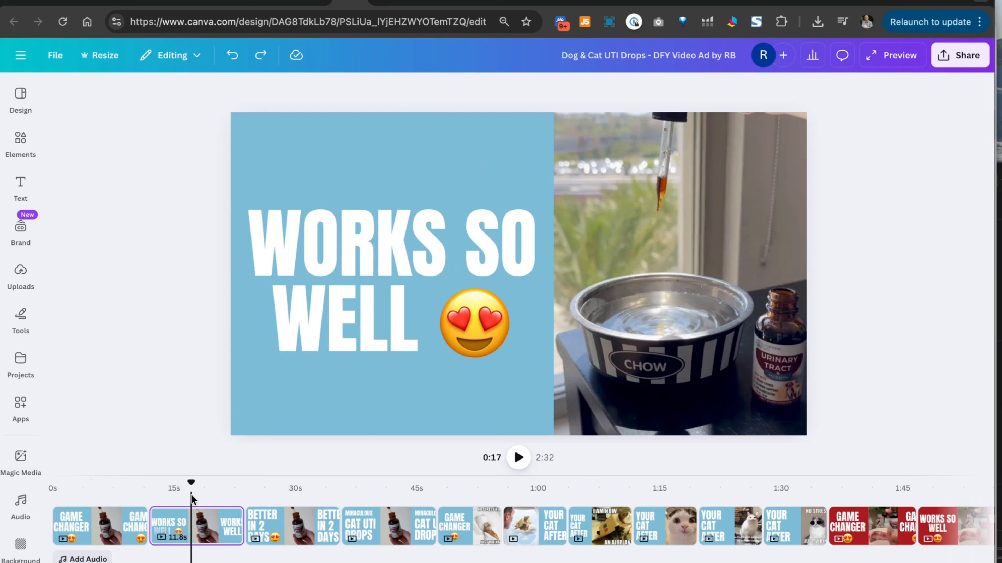
{"action": "left_click", "coordinate": [274, 499]}
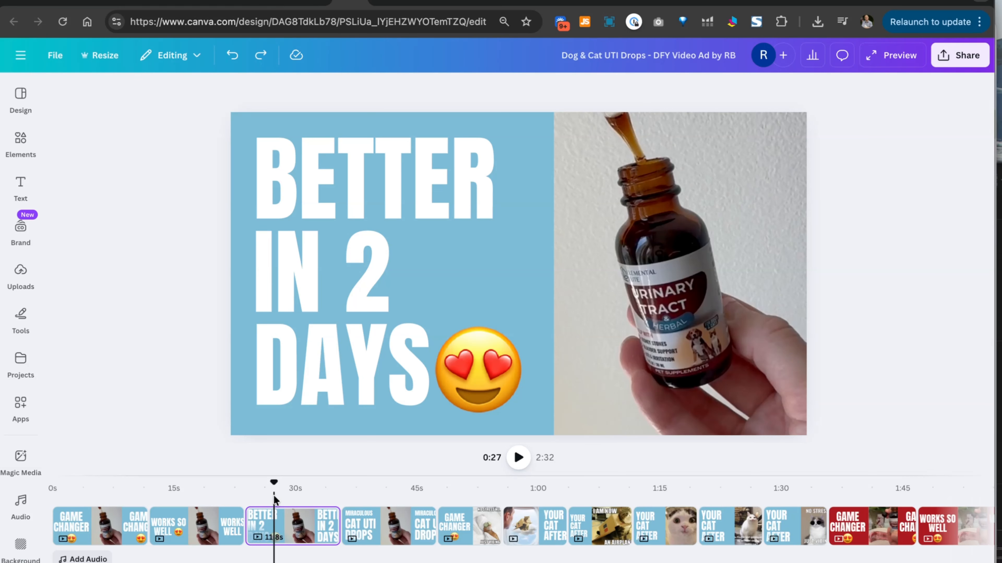
- Preview the red "Works So Well" and "Better in 2 Days" scenes and the blue "Game Changer" scene with the spa cat meme
{"action": "scroll", "coordinate": [274, 494], "scroll_direction": "right", "scroll_amount": 10}
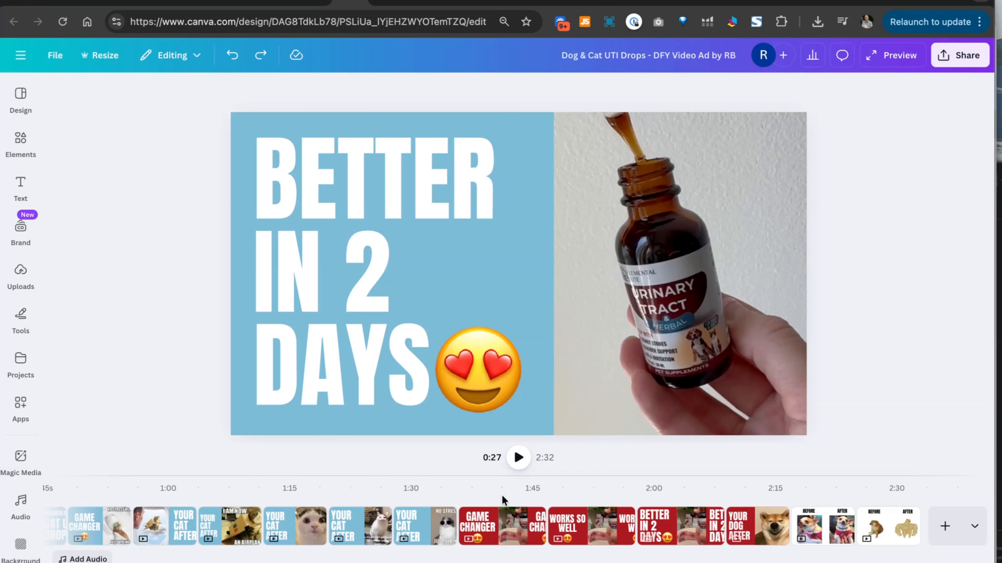
{"action": "left_click", "coordinate": [571, 498]}
{"action": "left_click", "coordinate": [665, 501]}
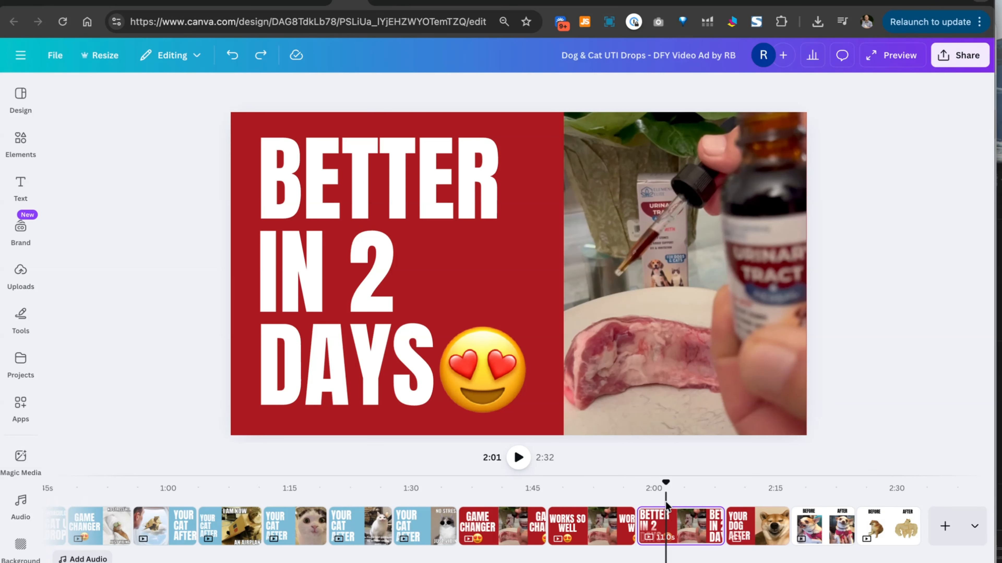
{"action": "scroll", "coordinate": [665, 501], "scroll_direction": "left", "scroll_amount": 6}
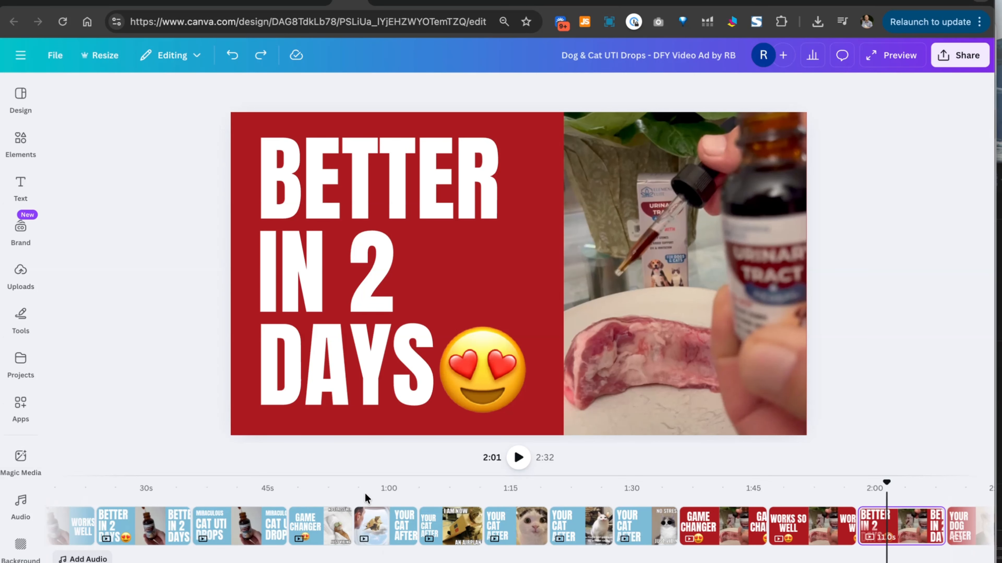
{"action": "left_click", "coordinate": [328, 495]}
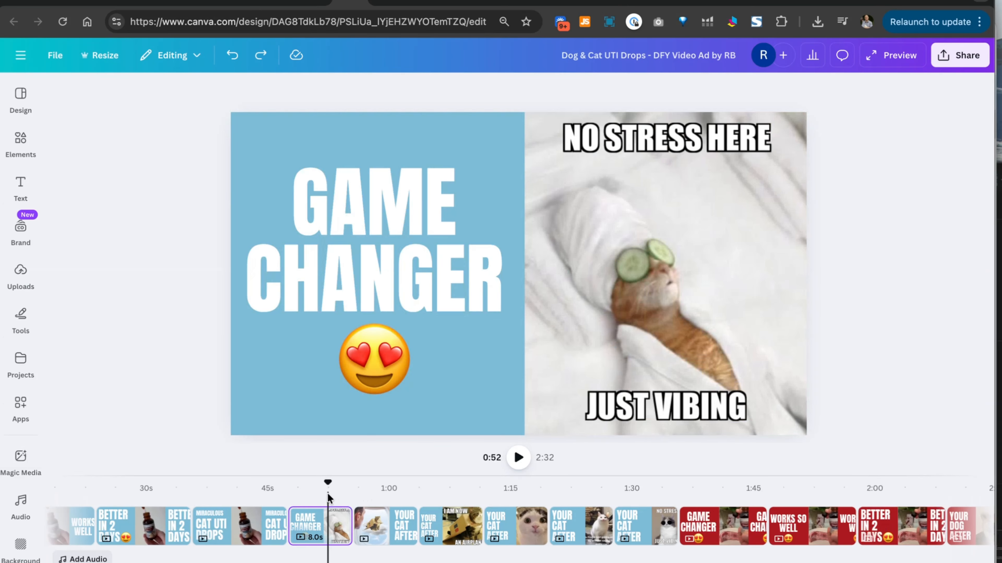
- Preview the "Your Dog After" scene and both "Before" and "After" dog meme scenes, ending on "Your Dog After"
{"action": "left_click_drag", "start_coordinate": [360, 493], "coordinate": [732, 510]}
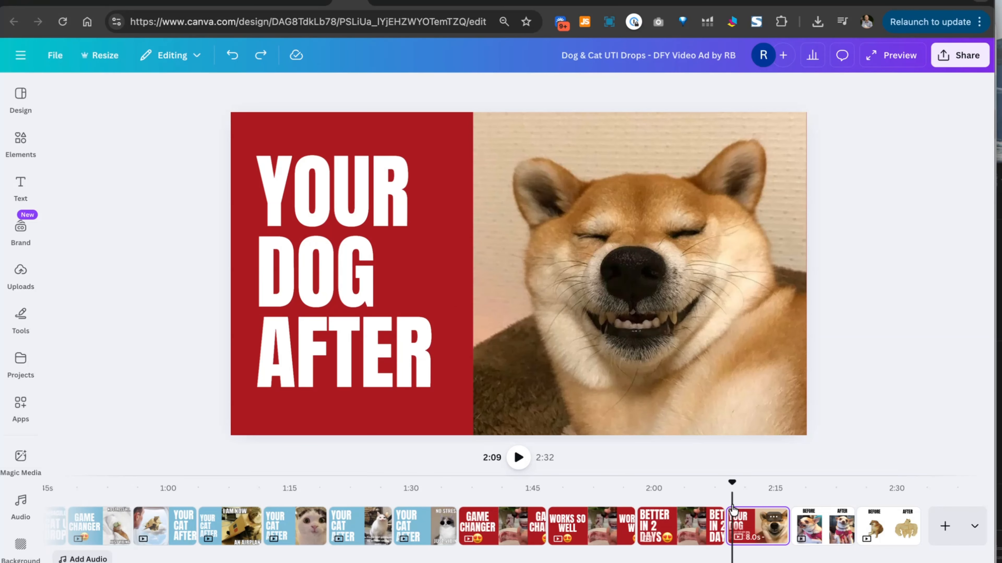
{"action": "left_click", "coordinate": [810, 498]}
{"action": "left_click", "coordinate": [870, 500]}
{"action": "left_click", "coordinate": [812, 500]}
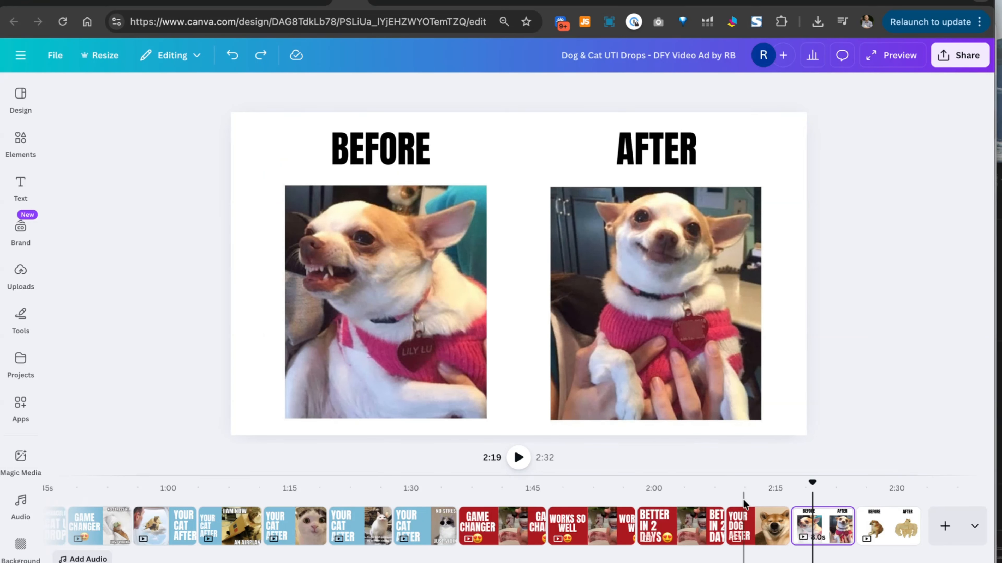
{"action": "left_click", "coordinate": [743, 500]}
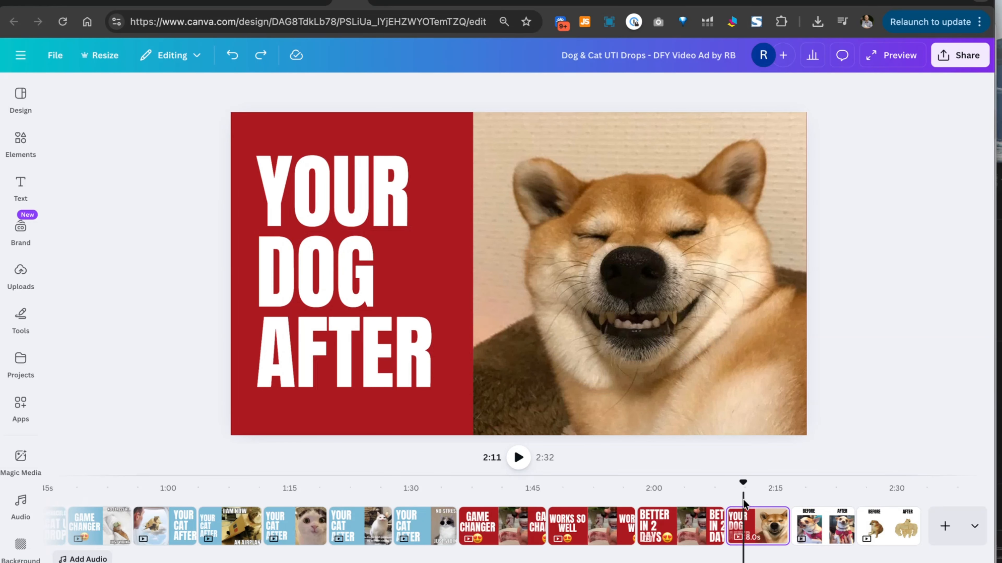
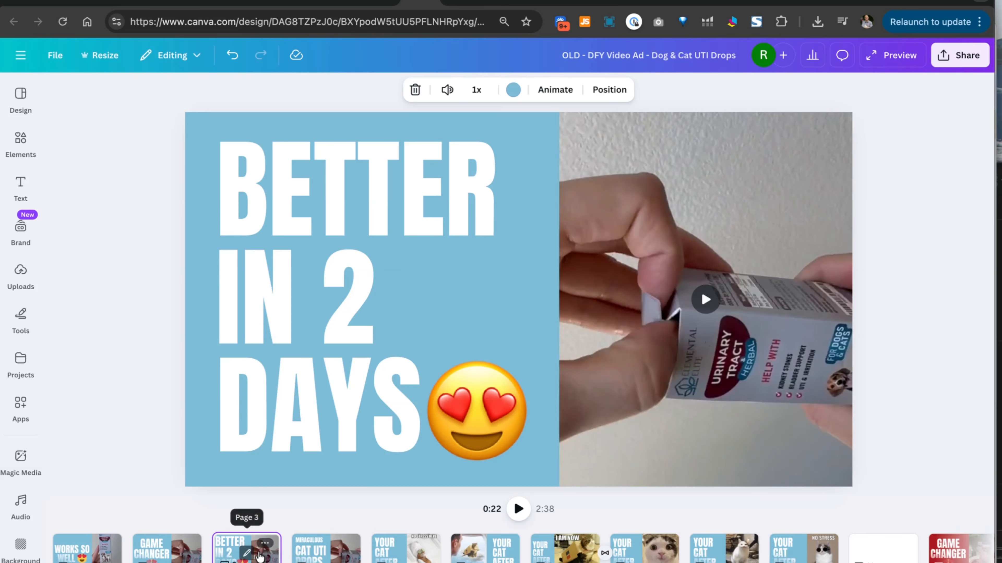
- In the old version of the design, open the blue "Better in 2 Days" page's clip for editing and extend the page to the clip's end
{"action": "left_click", "coordinate": [246, 553]}
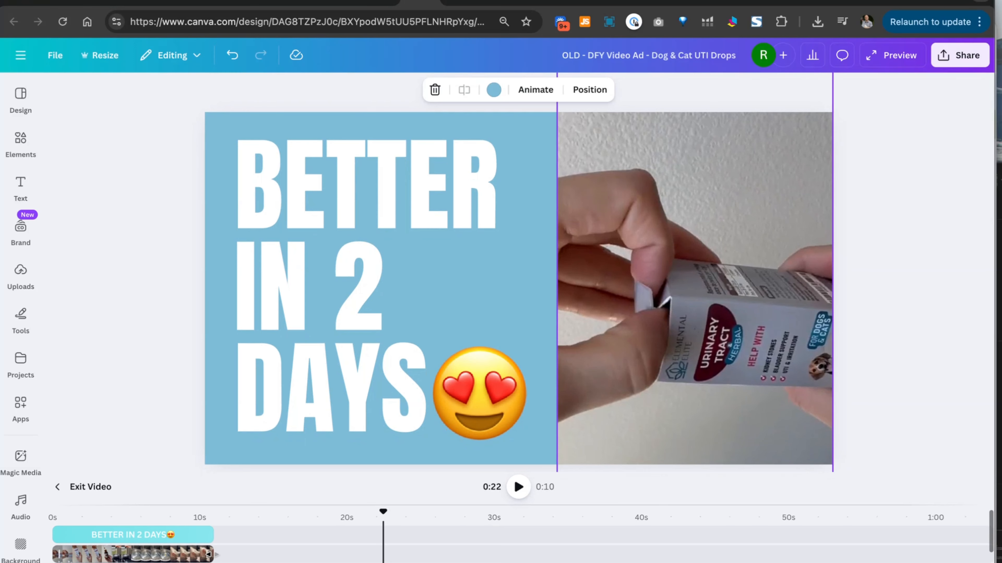
{"action": "left_click", "coordinate": [207, 554]}
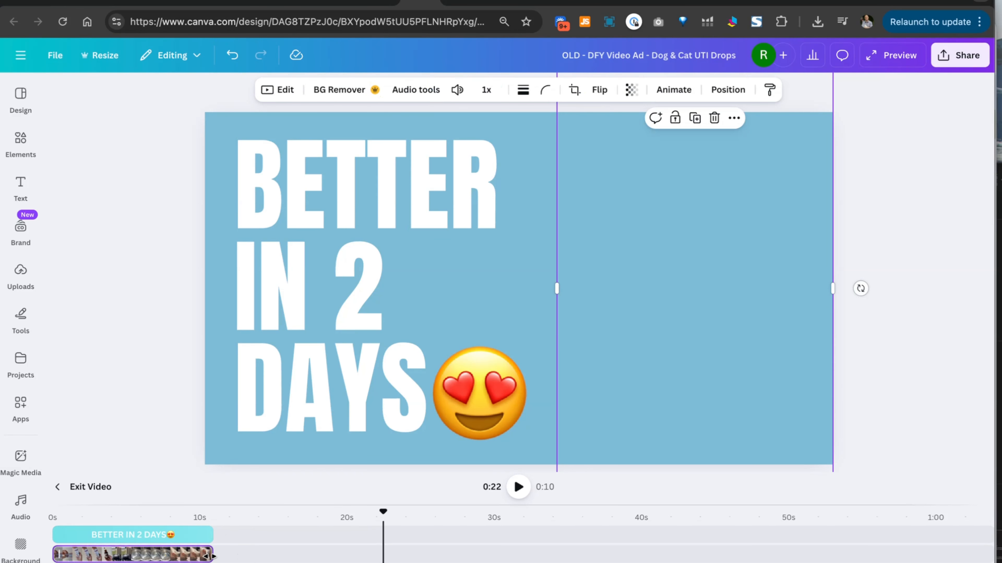
{"action": "scroll", "coordinate": [134, 546], "scroll_direction": "down", "scroll_amount": 2}
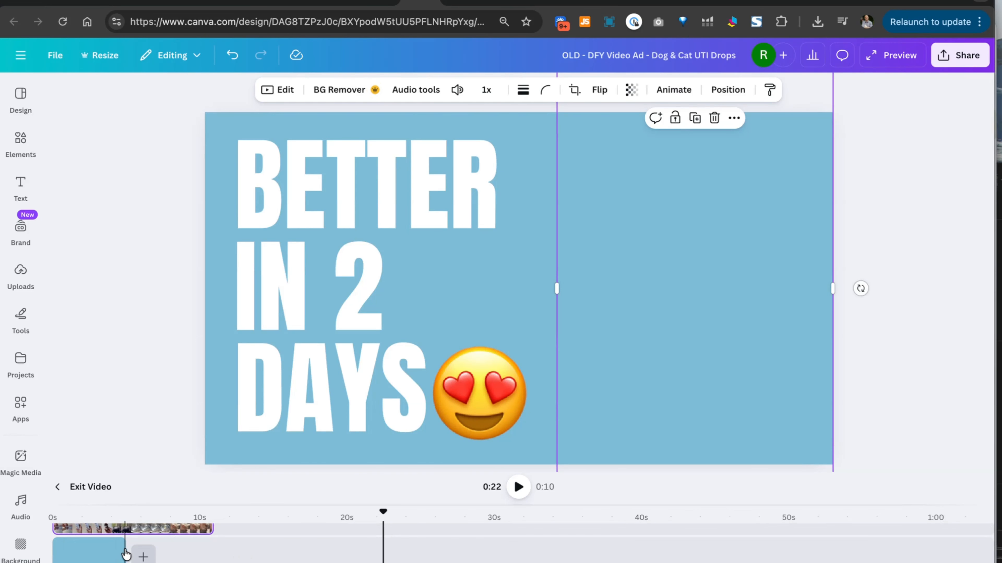
{"action": "left_click_drag", "start_coordinate": [125, 554], "coordinate": [213, 554]}
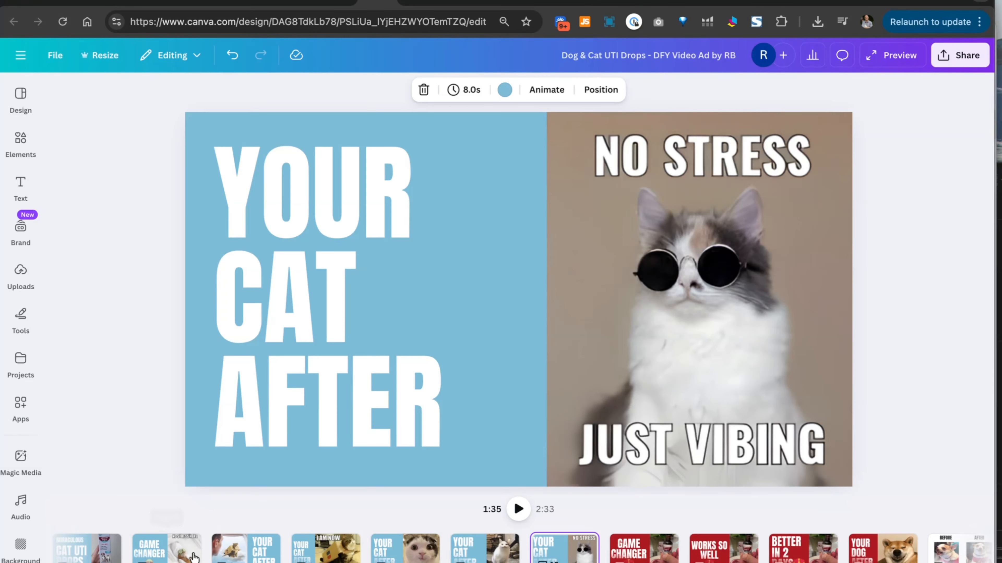
- In the current ad design, view the spa cat and airplane cat scenes, and try to trim the end of the spa cat scene
{"action": "left_click", "coordinate": [193, 557]}
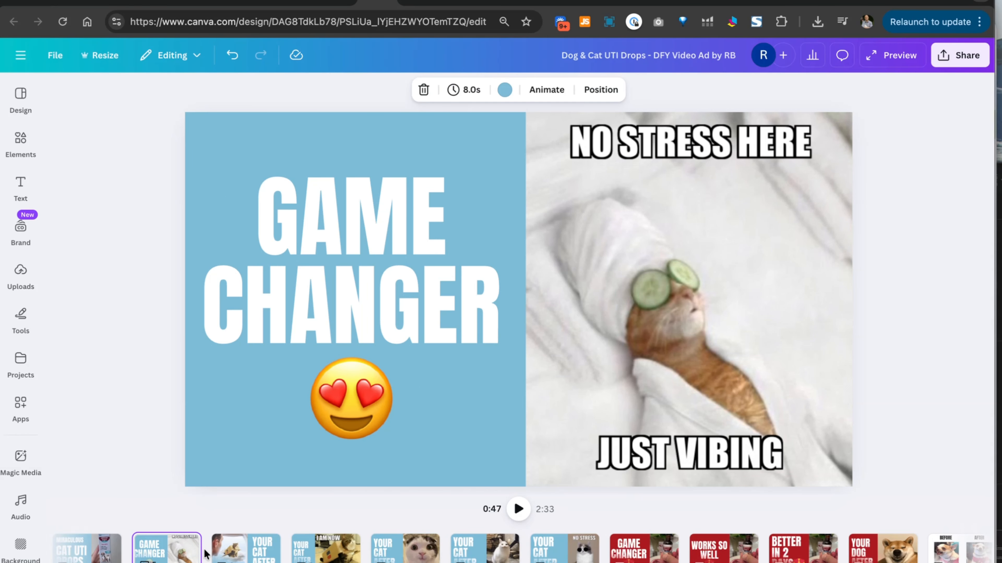
{"action": "left_click", "coordinate": [226, 552]}
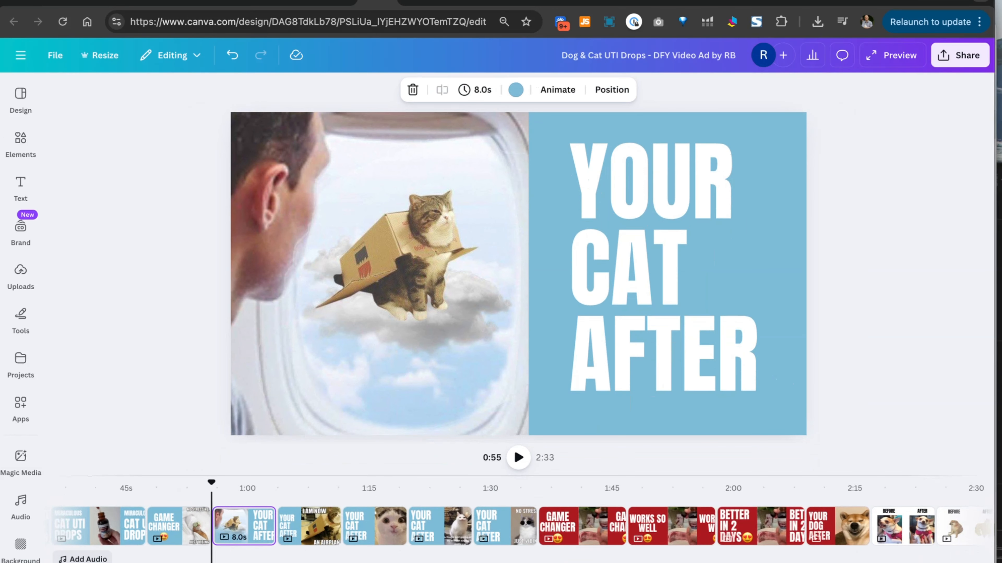
{"action": "mouse_move", "coordinate": [212, 525]}
{"action": "left_mouse_down"}
{"action": "mouse_move", "coordinate": [226, 523]}
{"action": "mouse_move", "coordinate": [206, 523]}
{"action": "left_mouse_up"}
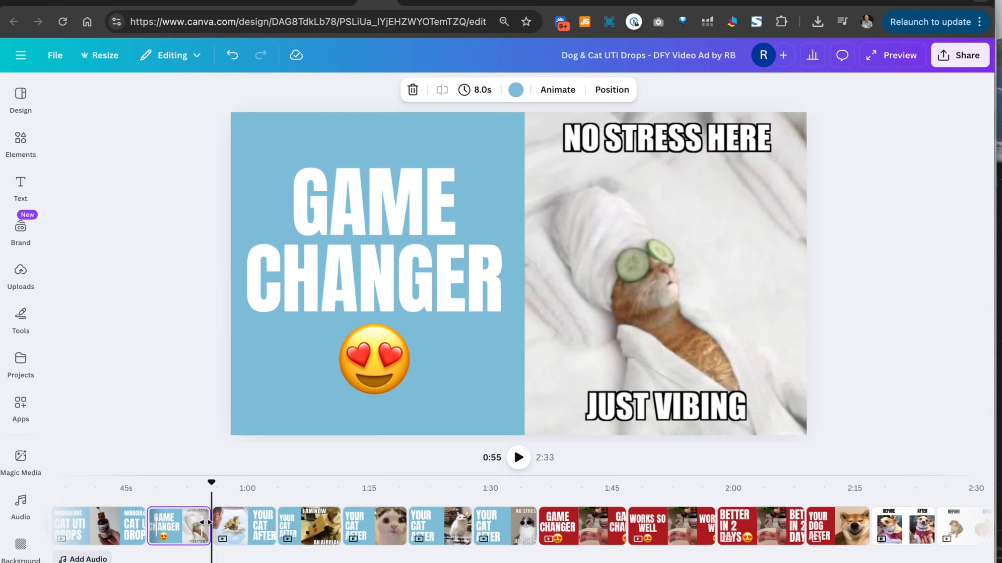
- Return to the opening blue "Game Changer" scene and play part of its product footage
{"action": "scroll", "coordinate": [205, 523], "scroll_direction": "left", "scroll_amount": 5}
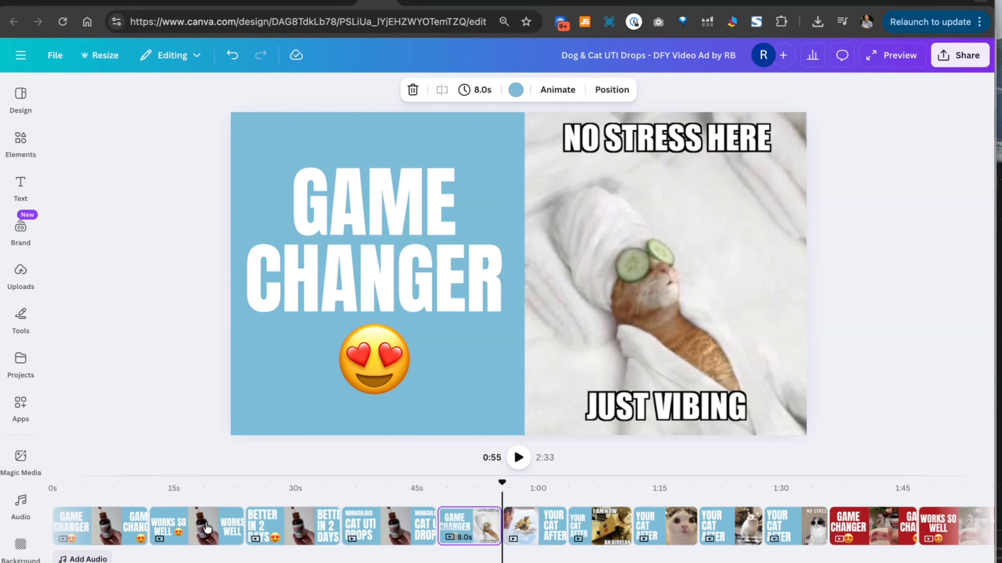
{"action": "left_click", "coordinate": [94, 500]}
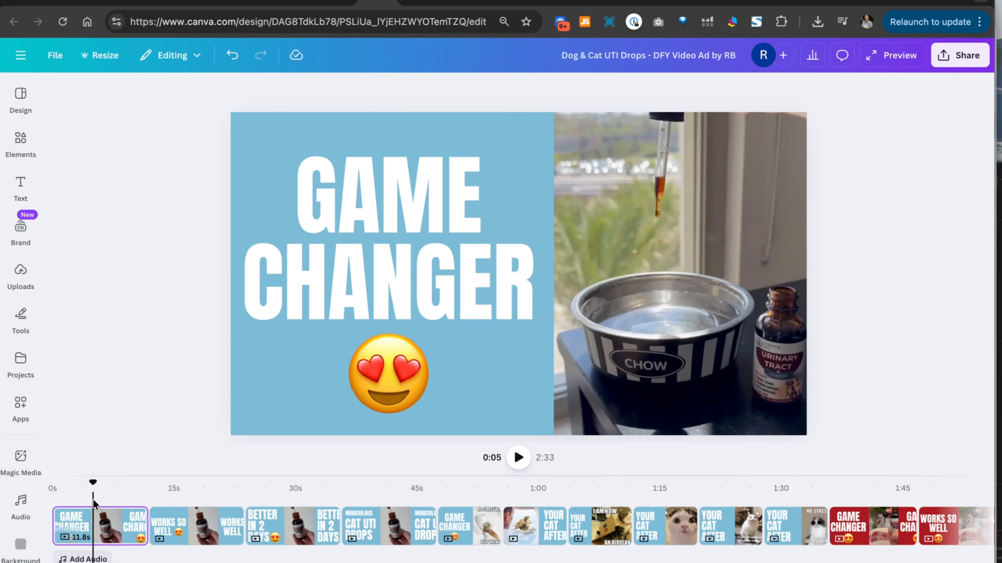
{"action": "left_click", "coordinate": [67, 495]}
{"action": "key", "text": "space"}
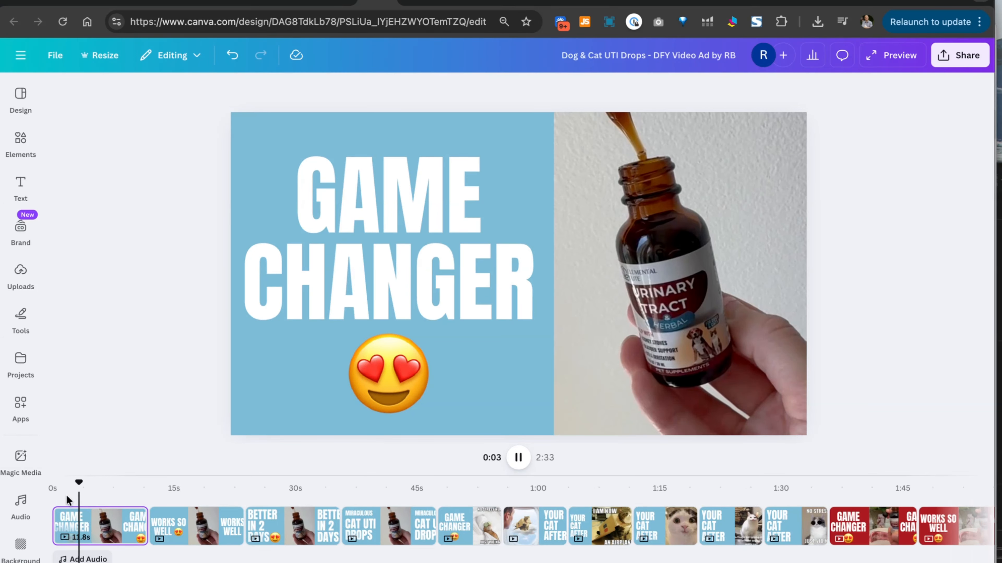
{"action": "key", "text": "space"}
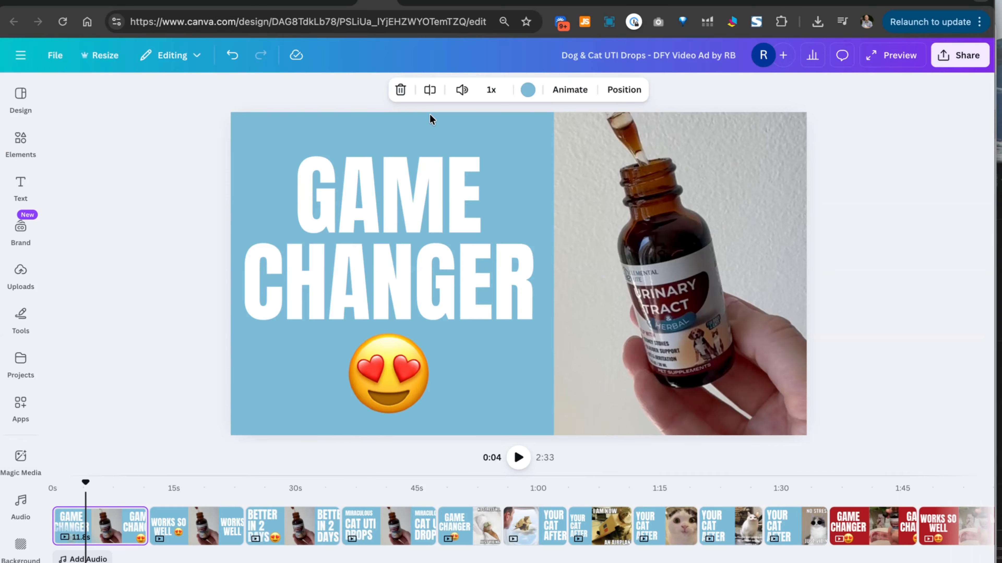
- Inspect the trim range of the opening scene's product clip without changing it, and go to the blue "Works So Well" scene
{"action": "left_click", "coordinate": [654, 211]}
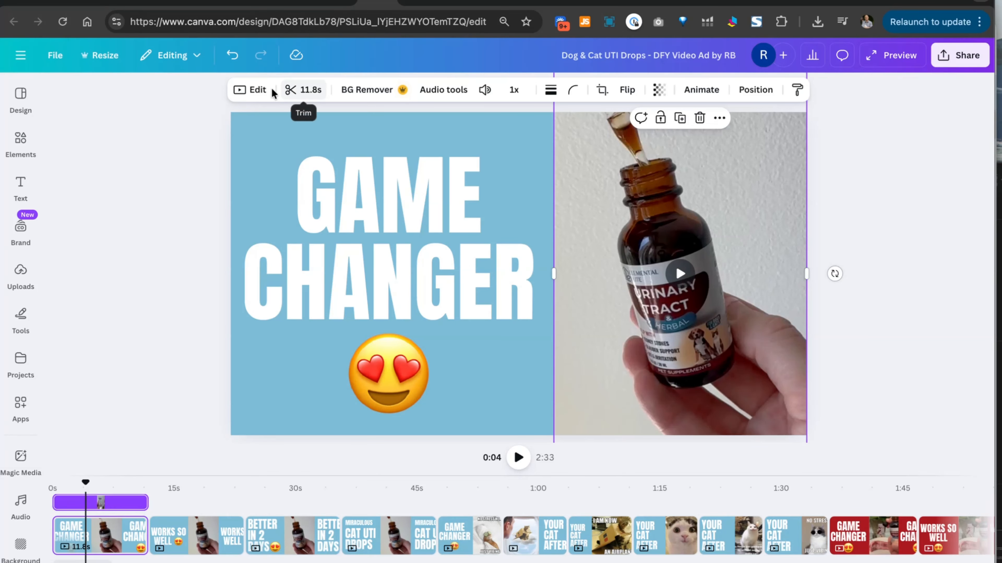
{"action": "left_click", "coordinate": [300, 89]}
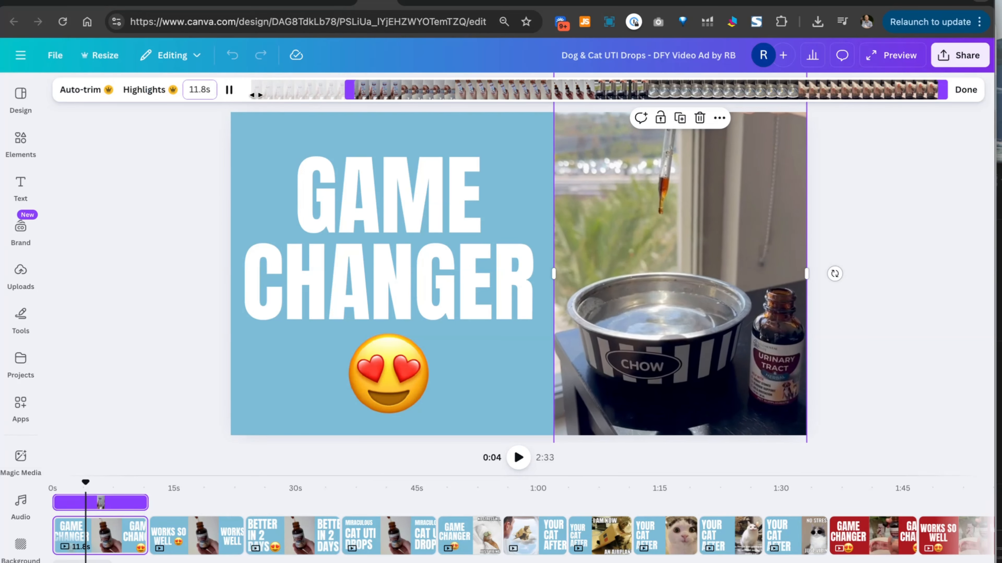
{"action": "left_click", "coordinate": [965, 89]}
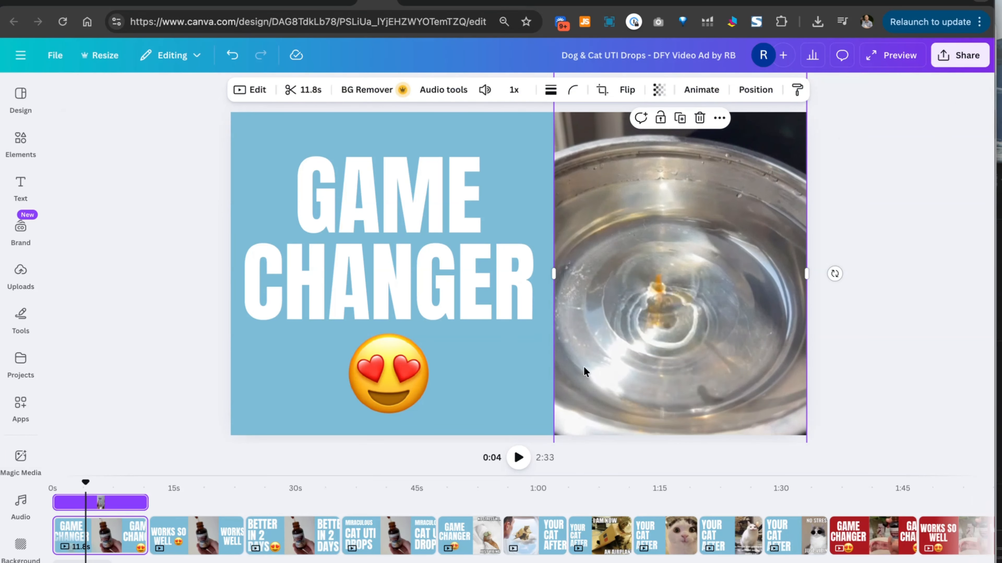
{"action": "left_click", "coordinate": [454, 447]}
{"action": "left_click", "coordinate": [194, 512]}
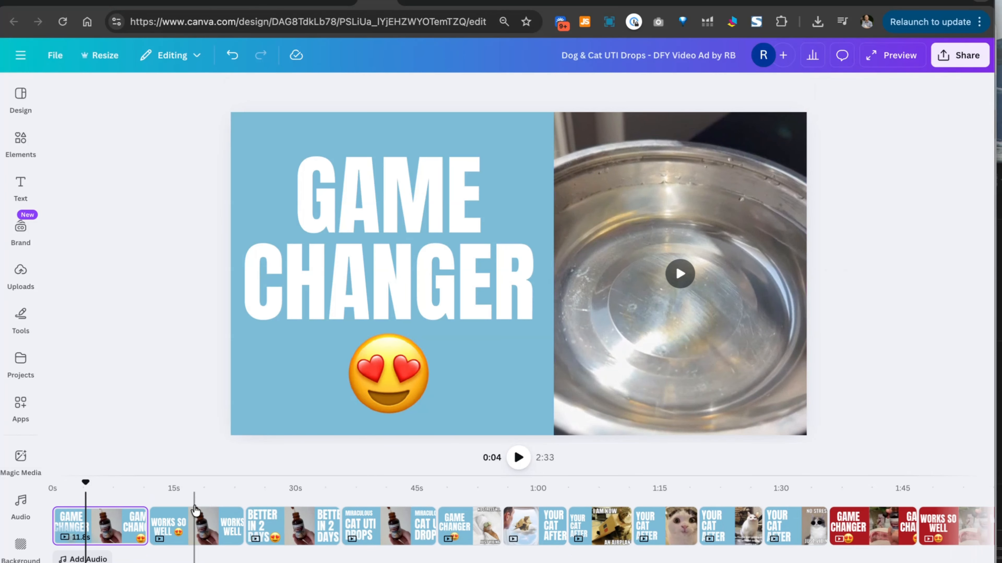
- Download pages 1–16 of the design as separate MP4 Video files at 1080p (HD) quality with the download settings saved
{"action": "scroll", "coordinate": [356, 502], "scroll_direction": "right", "scroll_amount": 10}
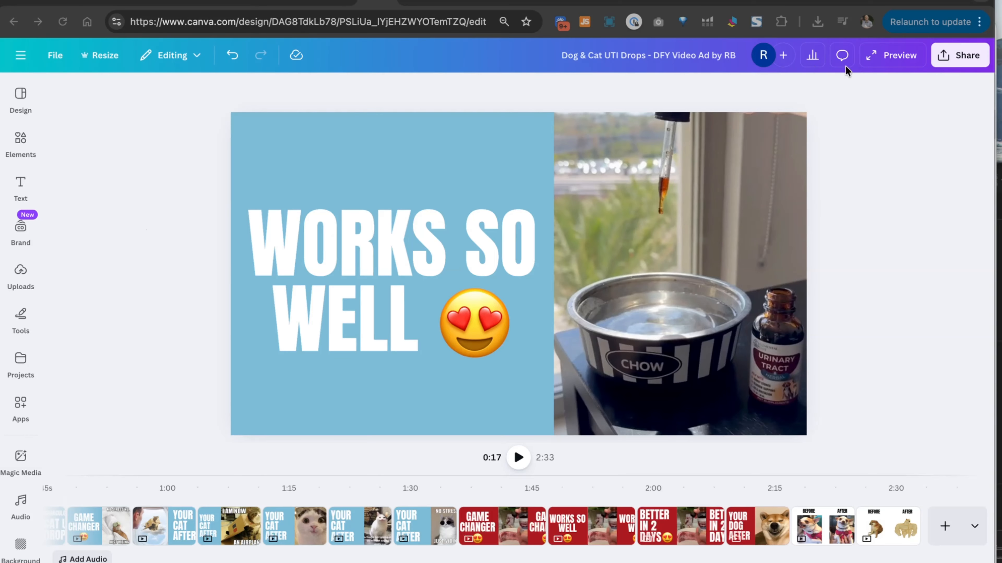
{"action": "left_click", "coordinate": [959, 57]}
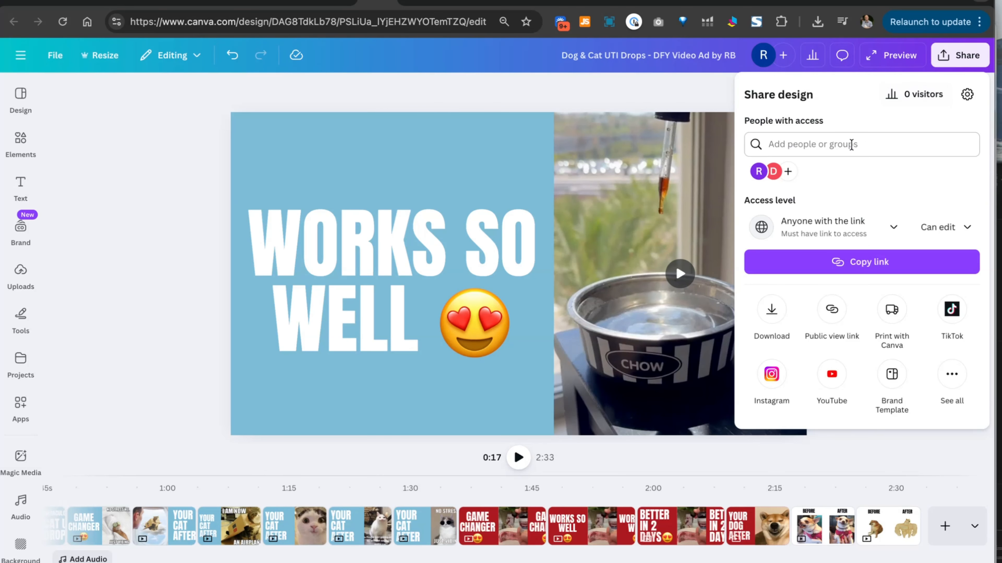
{"action": "left_click", "coordinate": [771, 310]}
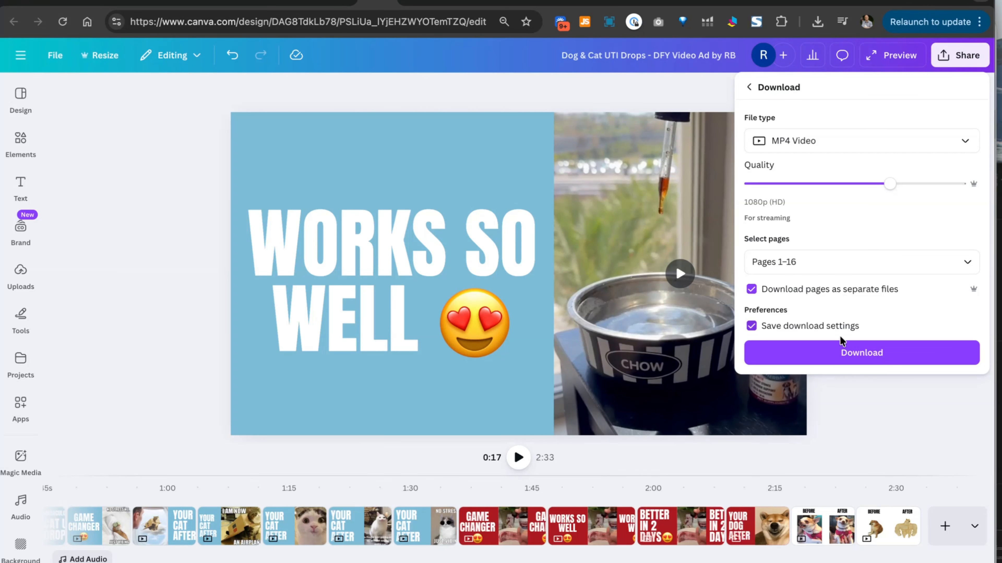
{"action": "left_click", "coordinate": [806, 357]}
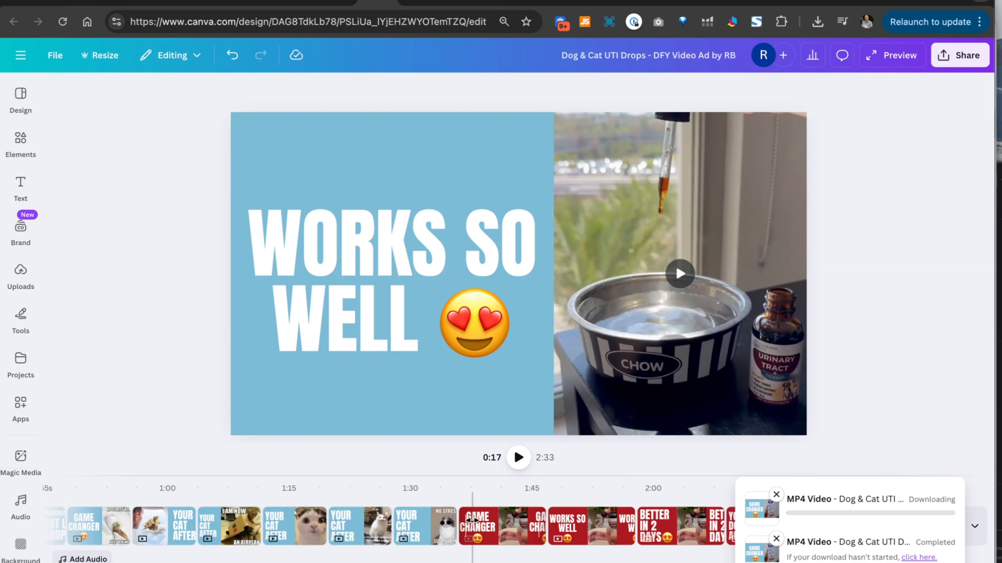
- Preview the blue scenes from "Better in 2 Days" and "Miraculous Cat UTI Drops" through the first three "Your Cat After" memes
{"action": "scroll", "coordinate": [358, 501], "scroll_direction": "left", "scroll_amount": 10}
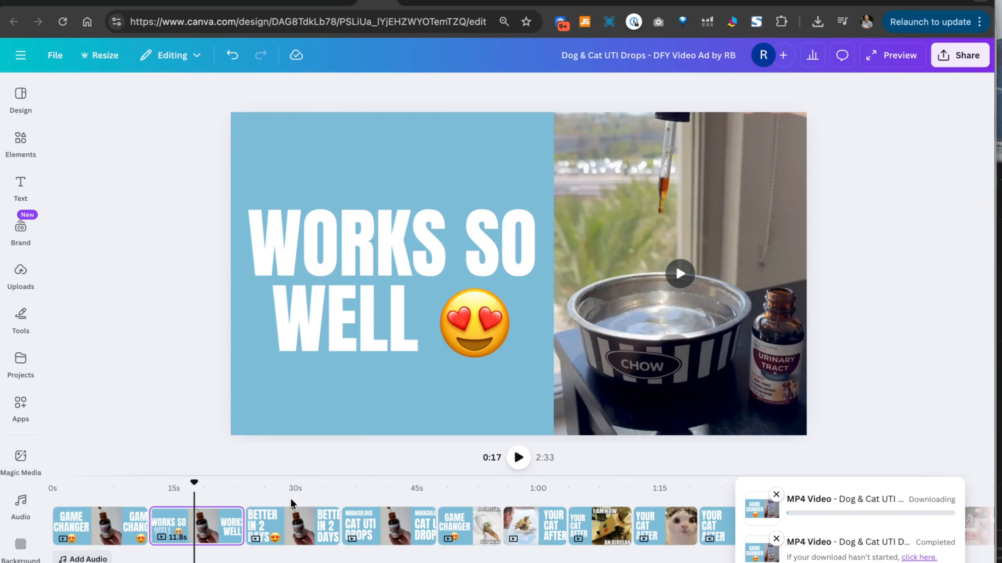
{"action": "left_click", "coordinate": [294, 505]}
{"action": "left_click", "coordinate": [389, 498]}
{"action": "left_click", "coordinate": [452, 500]}
{"action": "left_click", "coordinate": [536, 499]}
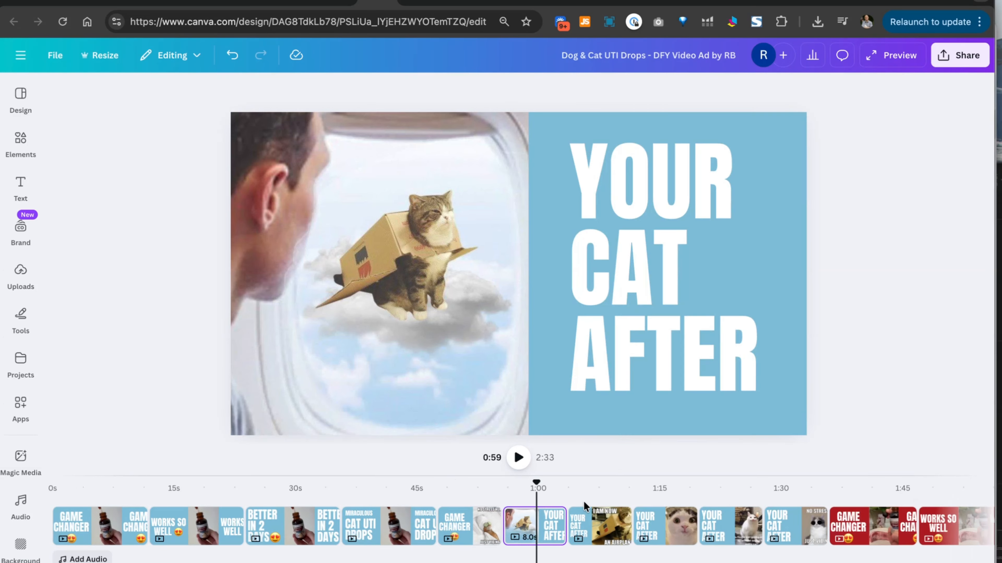
{"action": "left_click", "coordinate": [583, 502]}
{"action": "left_click", "coordinate": [645, 501]}
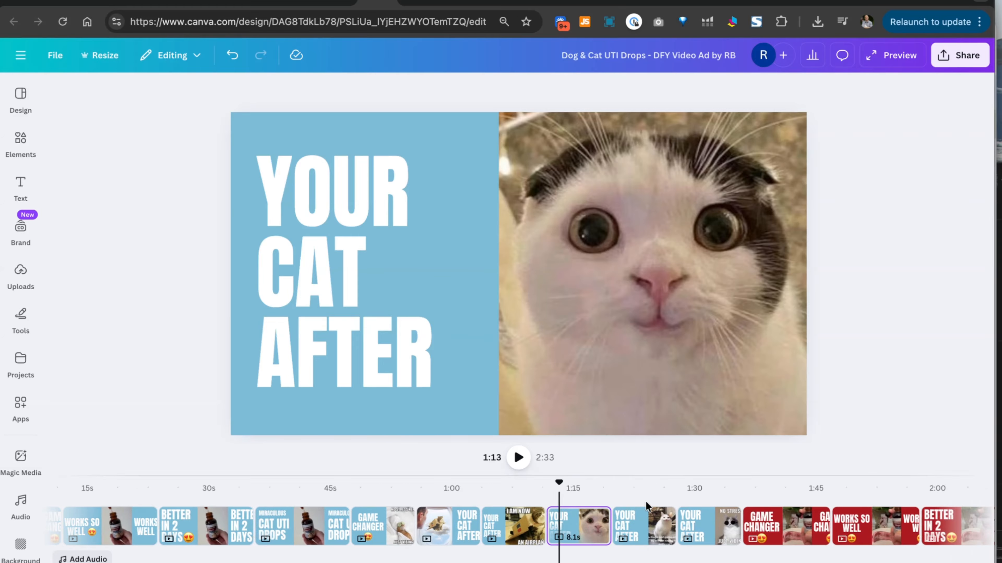
- Skip past the remaining "Your Cat After" memes to preview the red "Works So Well" scene
{"action": "left_click", "coordinate": [691, 501]}
{"action": "left_click", "coordinate": [848, 501]}
{"action": "left_click", "coordinate": [858, 507]}
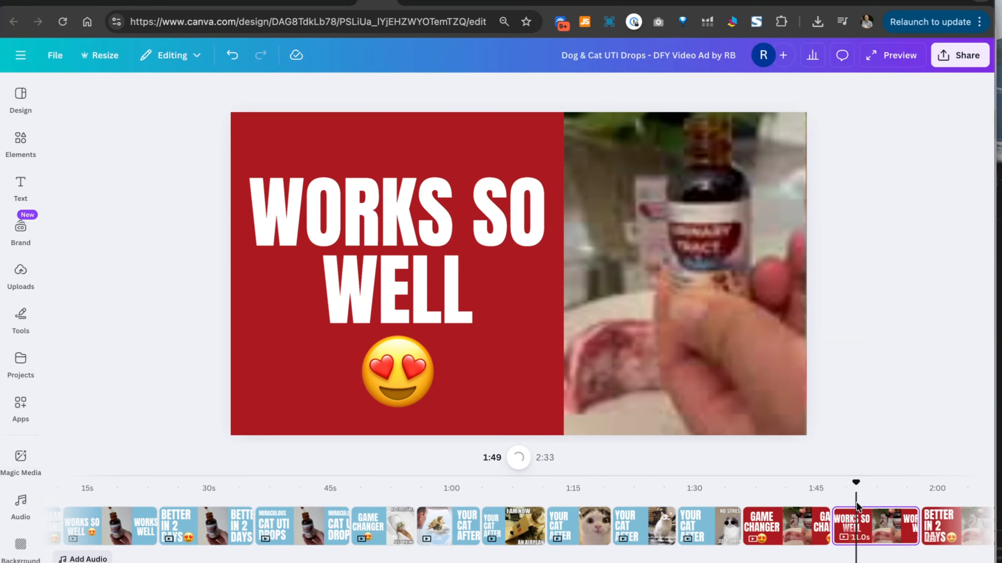
{"action": "right_click", "coordinate": [856, 507]}
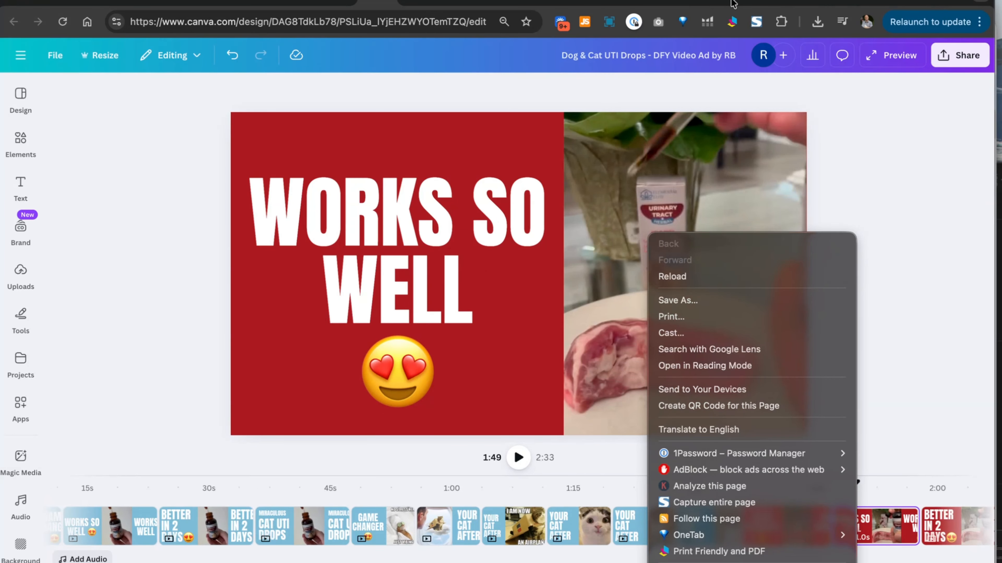
- Switch to the Dog & Cat UTI Drops folder in Google Drive and look over the numbered MP4 scene clips
{"action": "left_click", "coordinate": [755, 1]}
{"action": "left_click", "coordinate": [758, 3]}
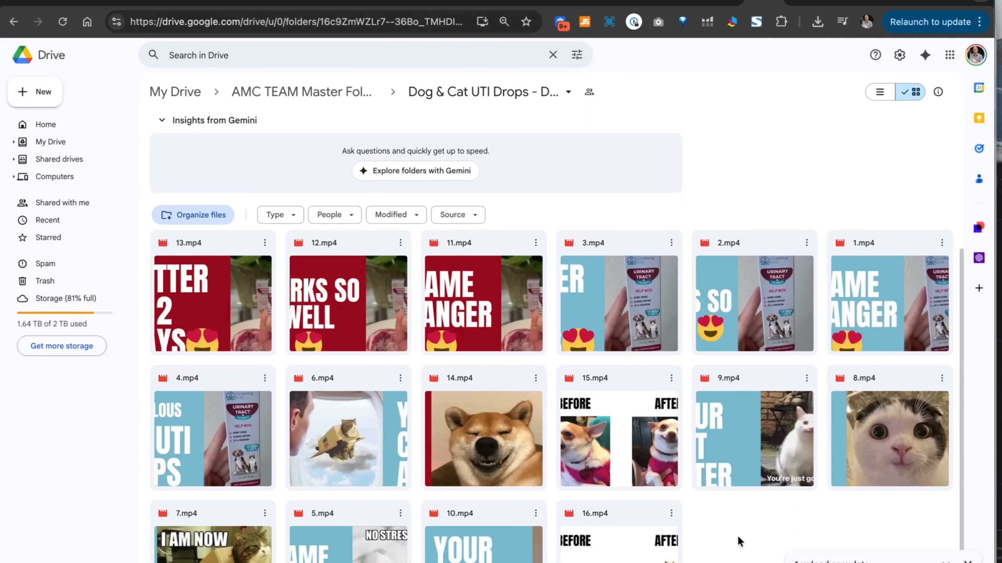
{"action": "scroll", "coordinate": [738, 539], "scroll_direction": "down", "scroll_amount": 2}
{"action": "scroll", "coordinate": [738, 542], "scroll_direction": "up", "scroll_amount": 2}
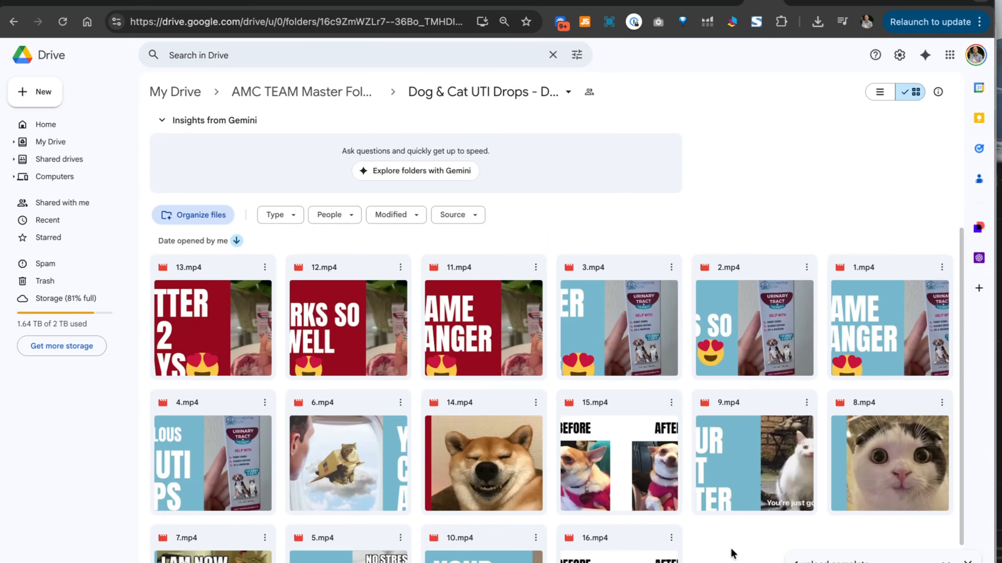
{"action": "scroll", "coordinate": [731, 552], "scroll_direction": "down", "scroll_amount": 2}
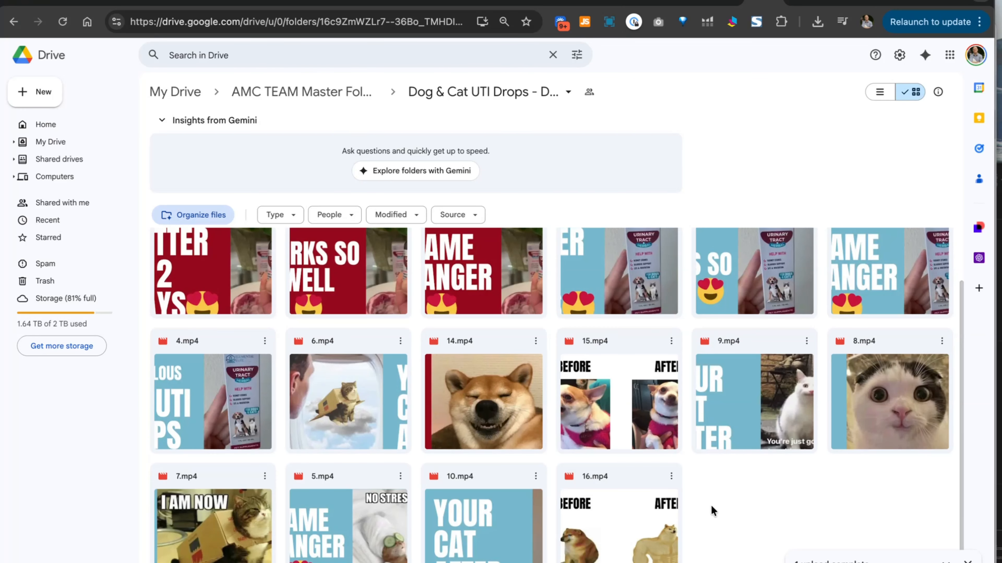
{"action": "scroll", "coordinate": [711, 509], "scroll_direction": "up", "scroll_amount": 2}
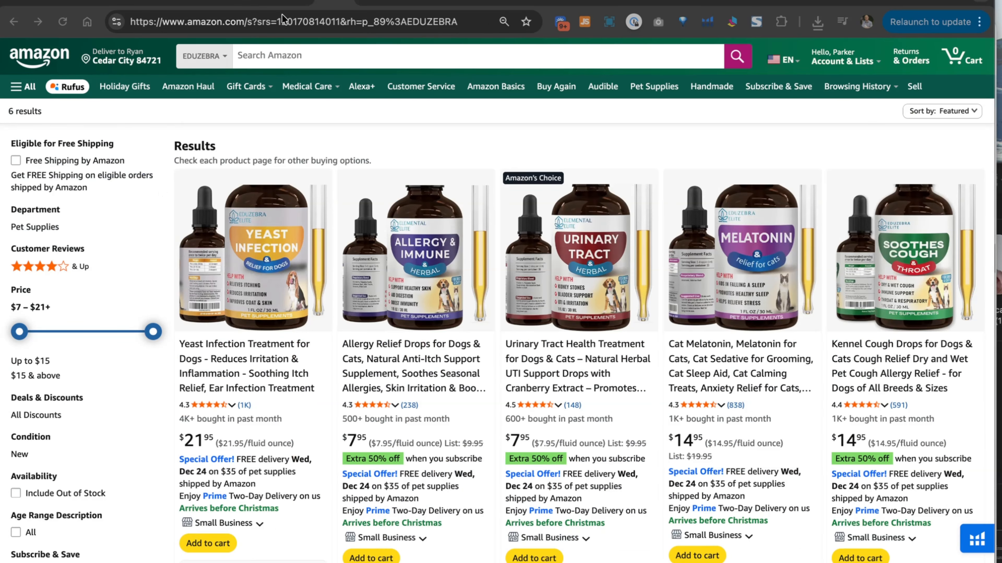
- Switch to the EDUZEBRA brand results on Amazon and survey its pet supplement listings
{"action": "scroll", "coordinate": [417, 131], "scroll_direction": "down", "scroll_amount": 3}
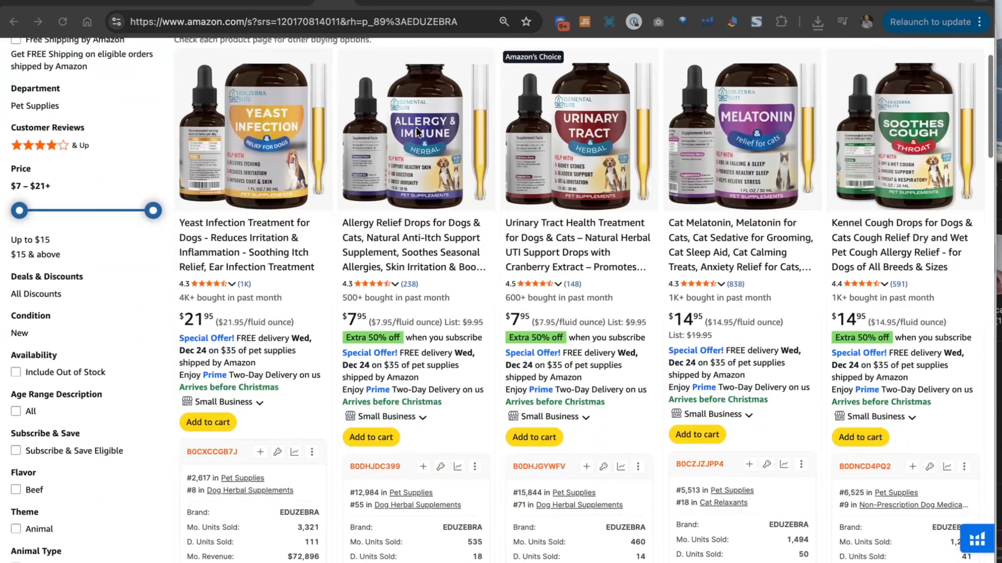
{"action": "scroll", "coordinate": [495, 163], "scroll_direction": "down", "scroll_amount": 10}
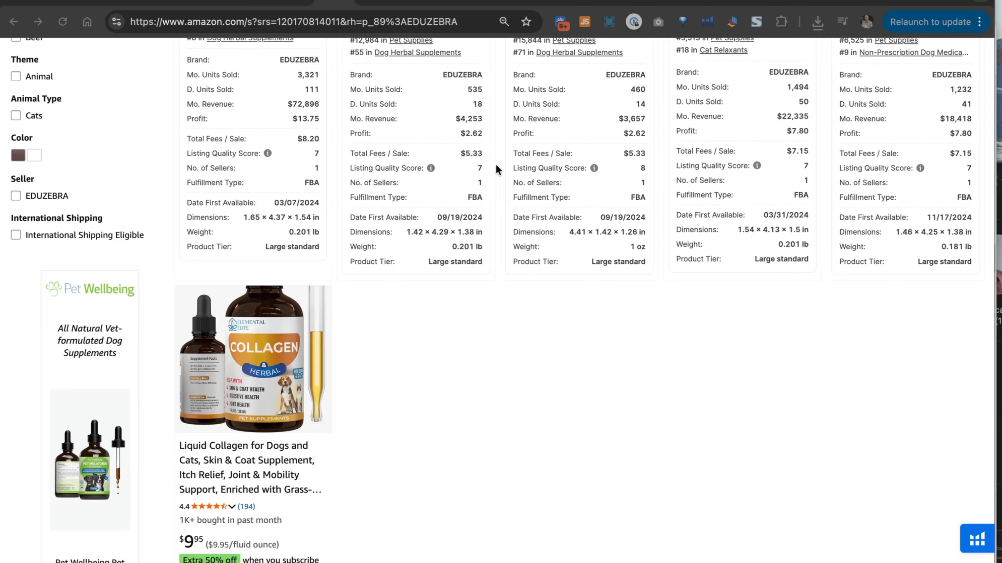
{"action": "scroll", "coordinate": [495, 163], "scroll_direction": "up", "scroll_amount": 11}
{"action": "scroll", "coordinate": [495, 163], "scroll_direction": "up", "scroll_amount": 2}
{"action": "scroll", "coordinate": [495, 163], "scroll_direction": "down", "scroll_amount": 3}
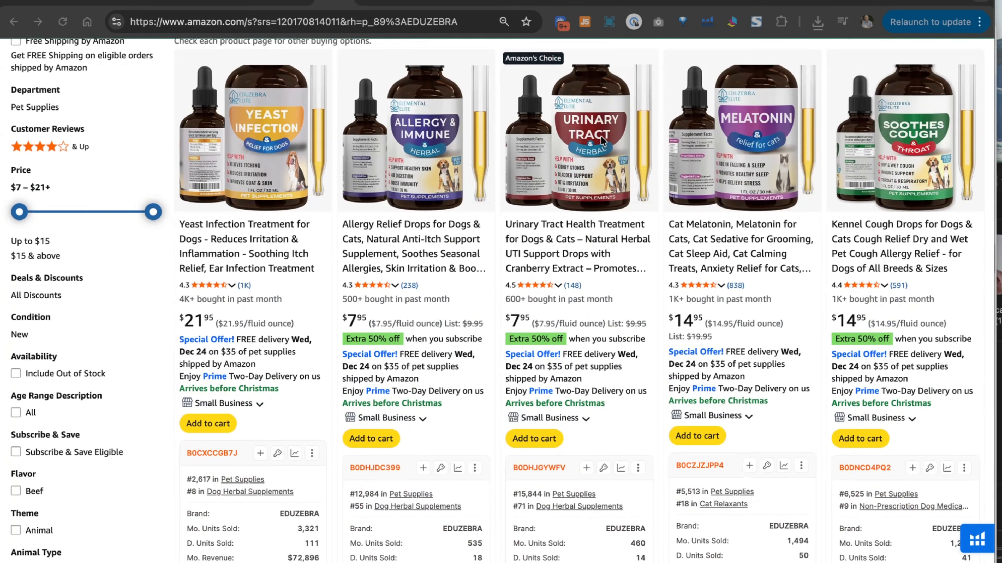
- Compare the monthly revenue of the EDUZEBRA products, highlighting the yeast infection, cat melatonin and kennel cough figures and checking the collagen drops
{"action": "scroll", "coordinate": [600, 135], "scroll_direction": "down", "scroll_amount": 3}
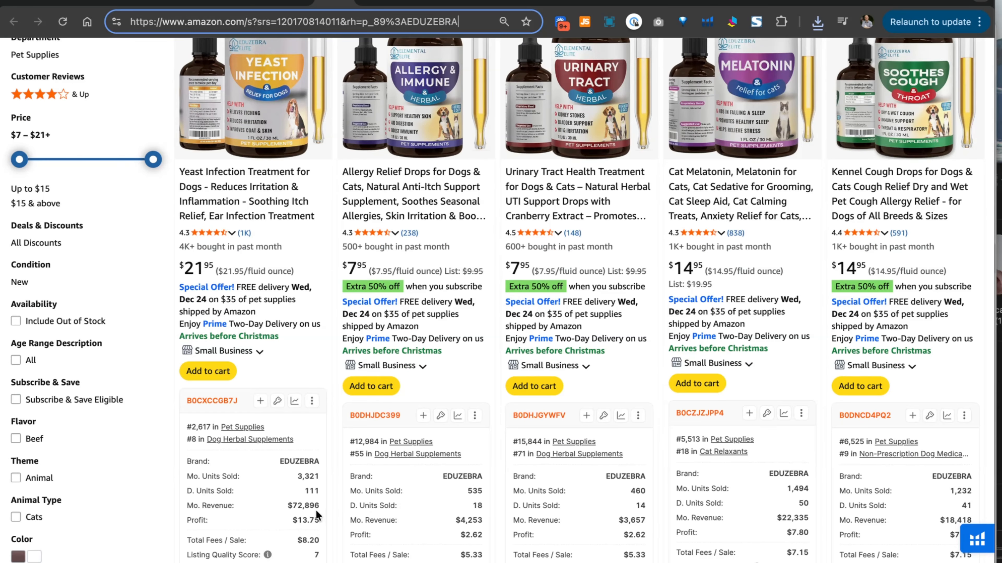
{"action": "left_click_drag", "start_coordinate": [327, 506], "coordinate": [282, 505]}
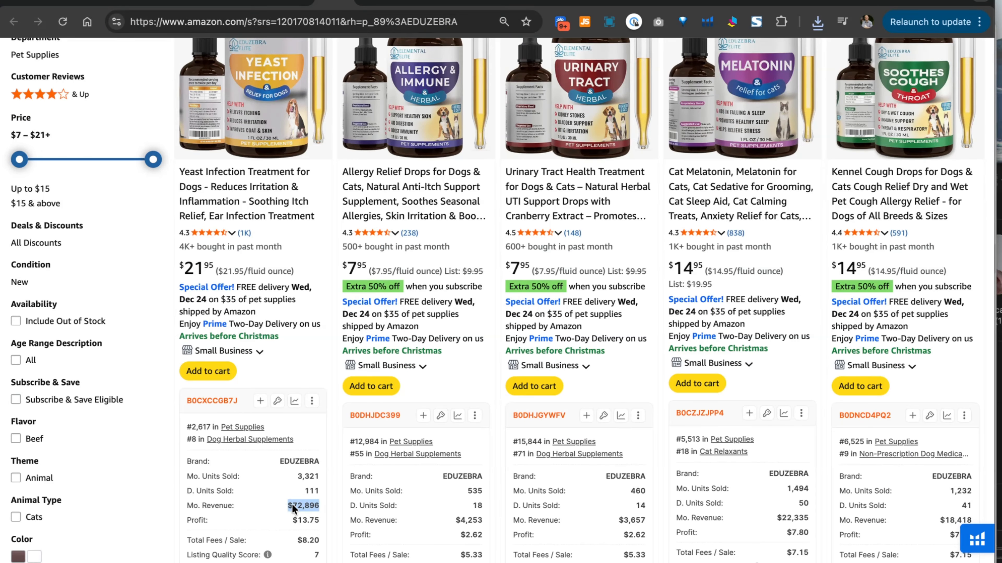
{"action": "left_click_drag", "start_coordinate": [816, 522], "coordinate": [790, 522]}
{"action": "scroll", "coordinate": [772, 519], "scroll_direction": "down", "scroll_amount": 1}
{"action": "left_click_drag", "start_coordinate": [971, 470], "coordinate": [932, 470]}
{"action": "scroll", "coordinate": [933, 470], "scroll_direction": "down", "scroll_amount": 2}
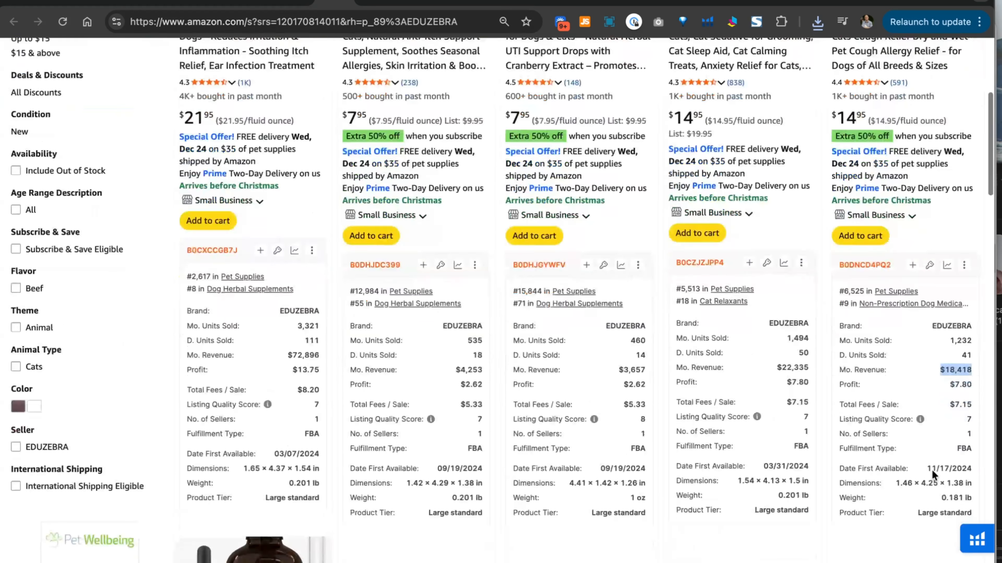
{"action": "scroll", "coordinate": [779, 379], "scroll_direction": "down", "scroll_amount": 6}
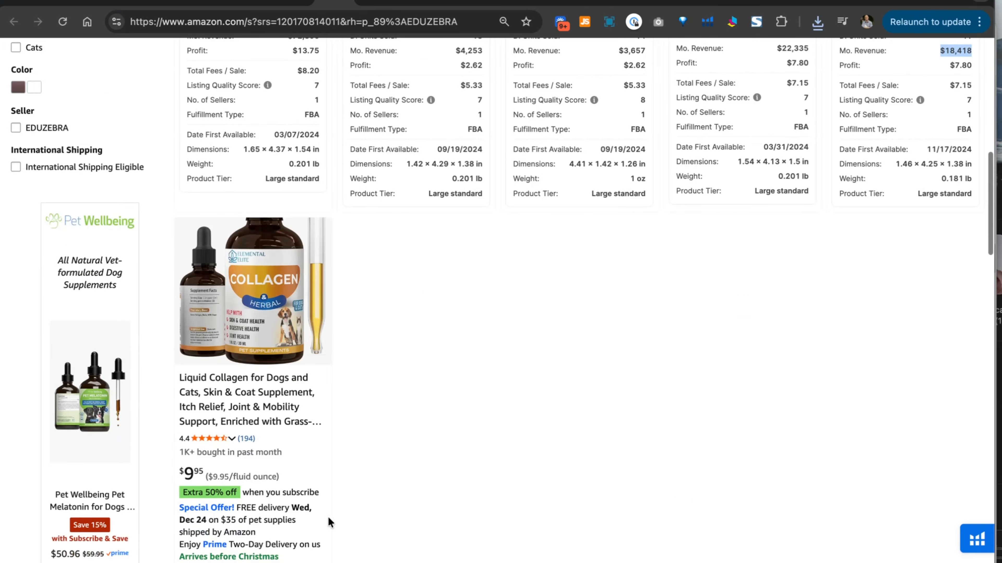
{"action": "scroll", "coordinate": [327, 516], "scroll_direction": "down", "scroll_amount": 5}
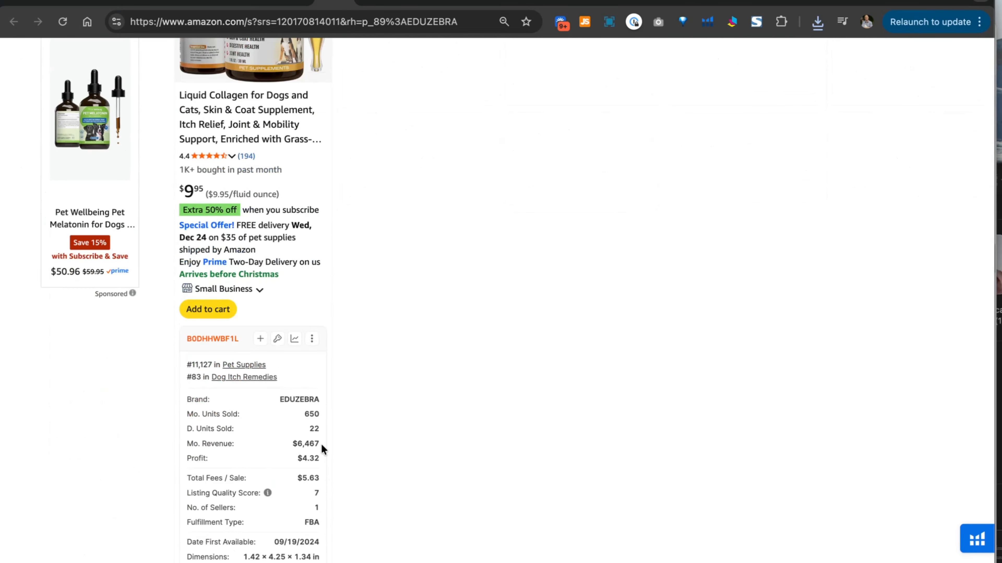
{"action": "scroll", "coordinate": [417, 428], "scroll_direction": "up", "scroll_amount": 17}
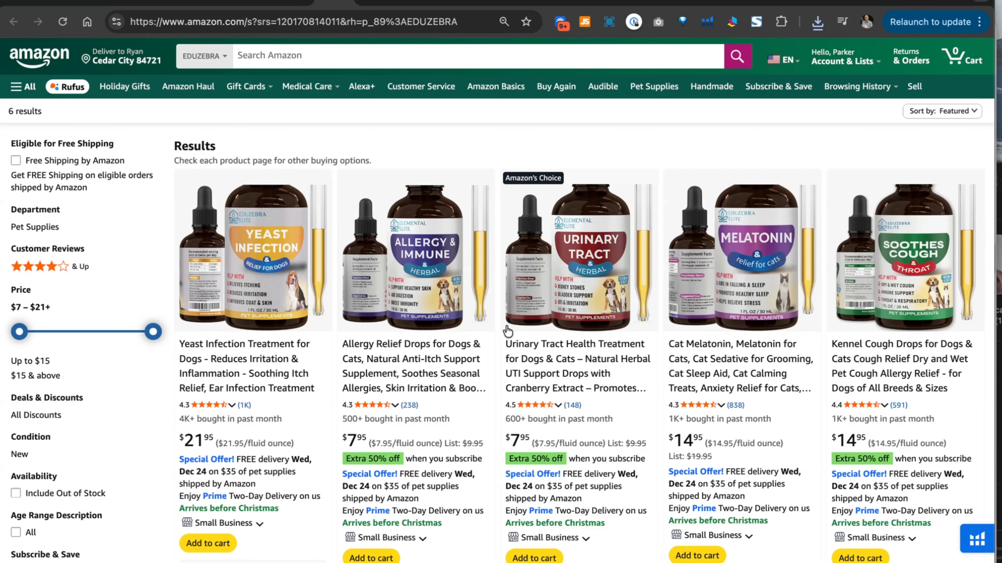
- Switch to the Amazon results for "dog uti treatment" and examine the first row of competitors and their sales data
{"action": "scroll", "coordinate": [498, 249], "scroll_direction": "down", "scroll_amount": 2}
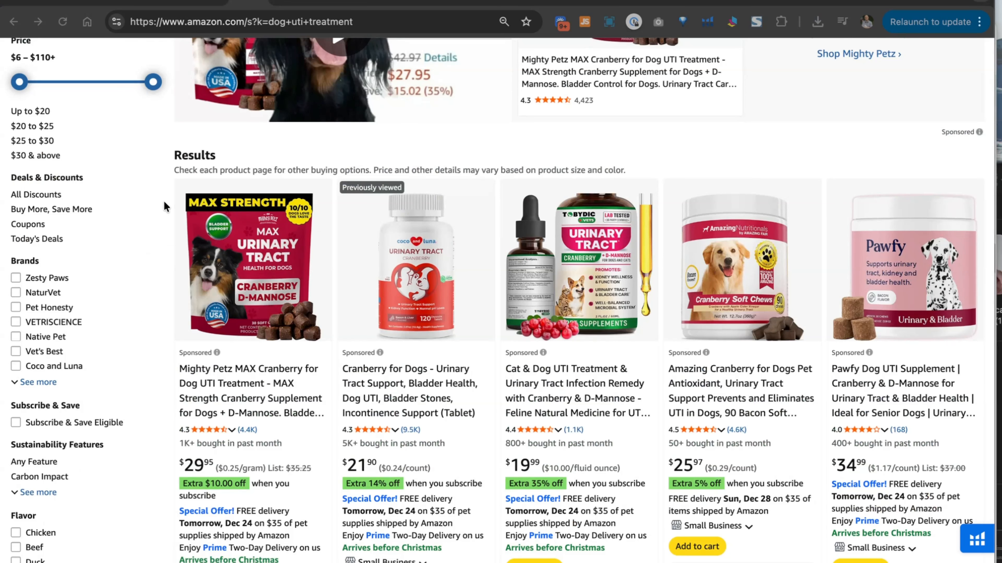
{"action": "scroll", "coordinate": [165, 207], "scroll_direction": "down", "scroll_amount": 5}
{"action": "scroll", "coordinate": [165, 206], "scroll_direction": "down", "scroll_amount": 15}
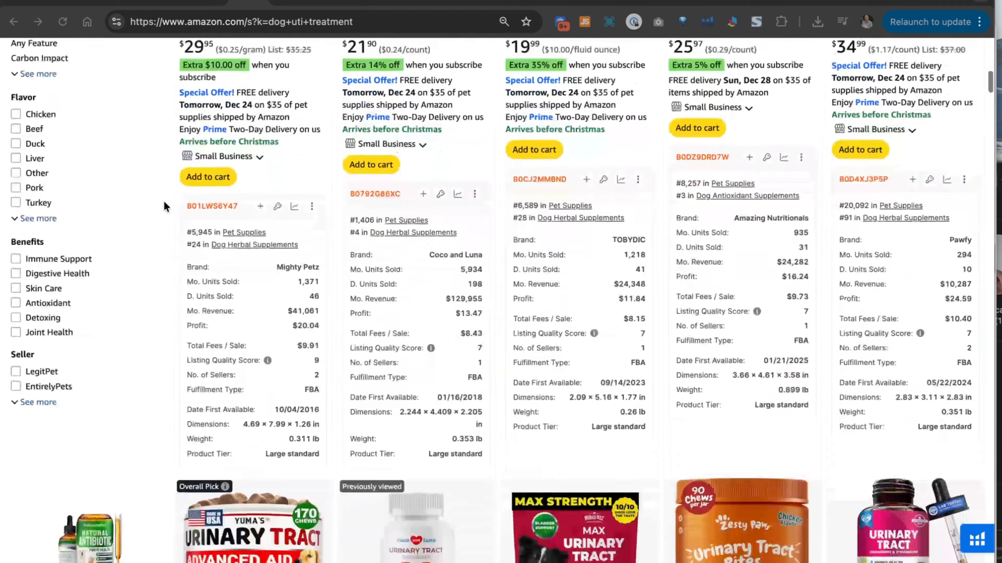
{"action": "scroll", "coordinate": [163, 205], "scroll_direction": "up", "scroll_amount": 15}
{"action": "scroll", "coordinate": [166, 216], "scroll_direction": "up", "scroll_amount": 4}
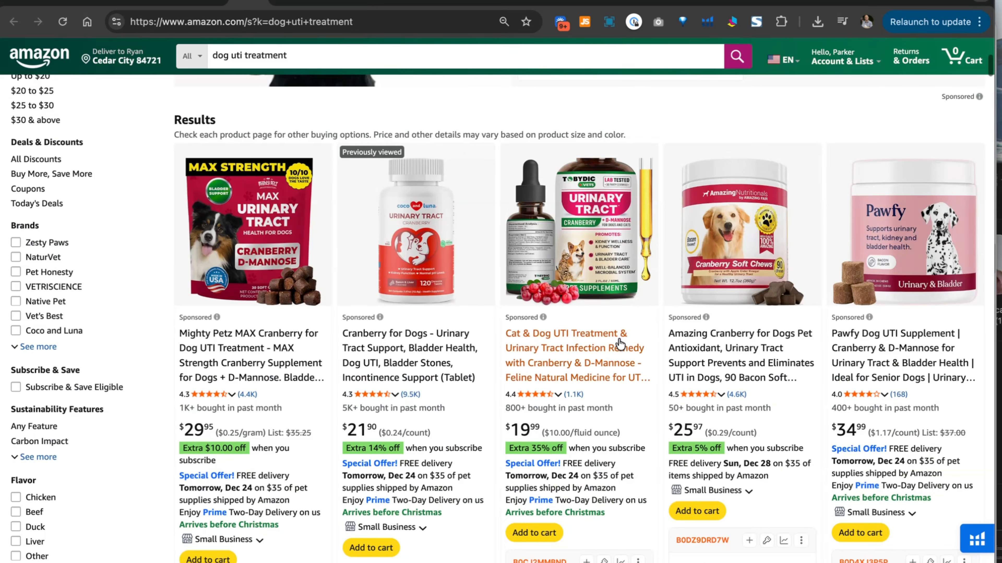
- Open the TOBYDIC Cat & Dog UTI Treatment listing in a new tab and examine its sales summary, images and title
{"action": "right_click", "coordinate": [622, 341]}
{"action": "left_click", "coordinate": [645, 347]}
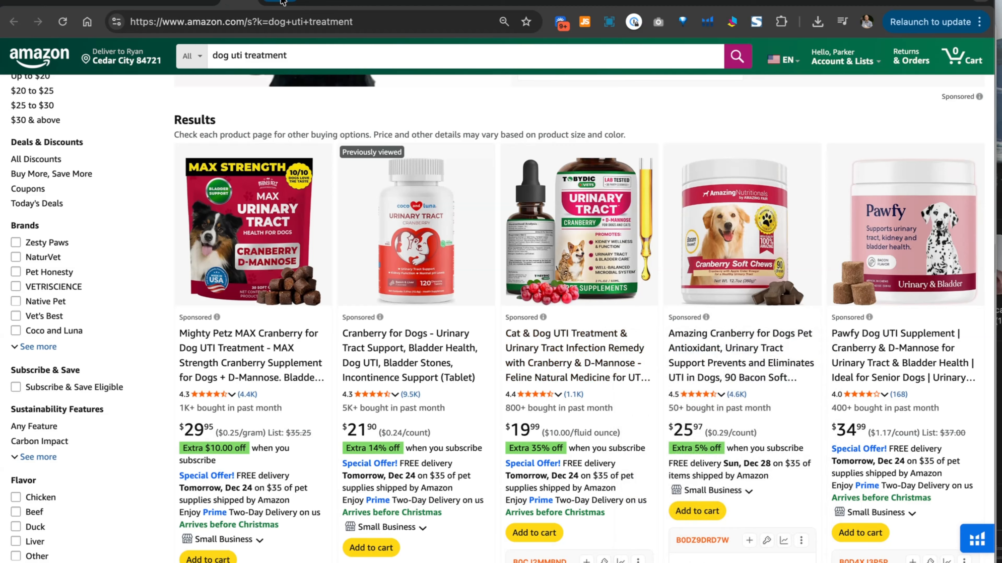
{"action": "left_click", "coordinate": [338, 7]}
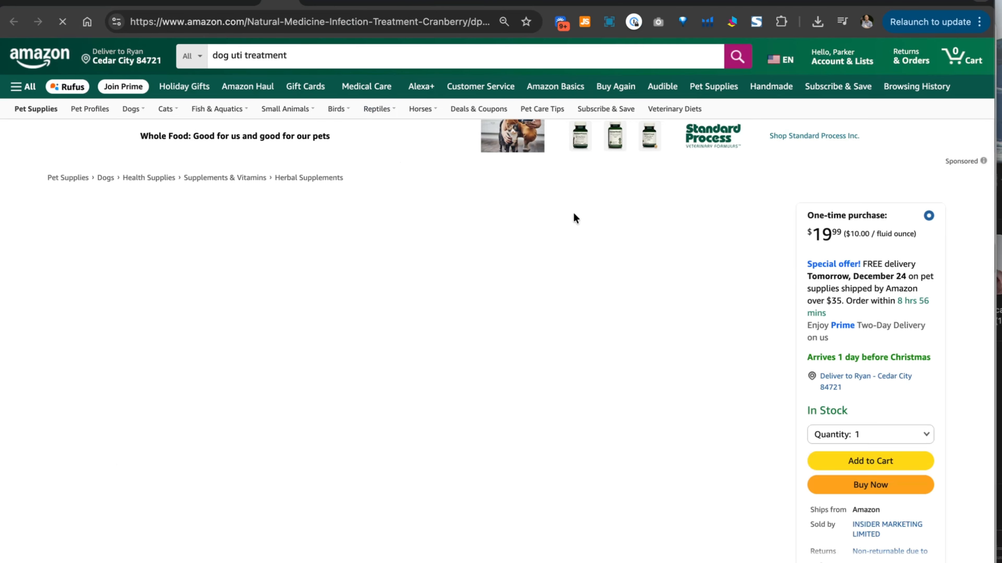
{"action": "scroll", "coordinate": [728, 257], "scroll_direction": "down", "scroll_amount": 1}
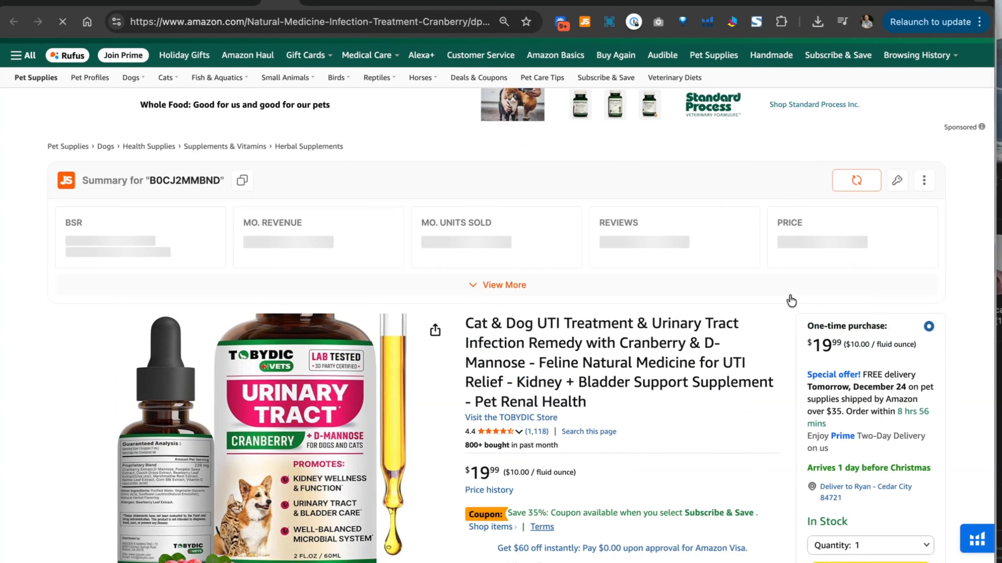
{"action": "scroll", "coordinate": [787, 294], "scroll_direction": "down", "scroll_amount": 3}
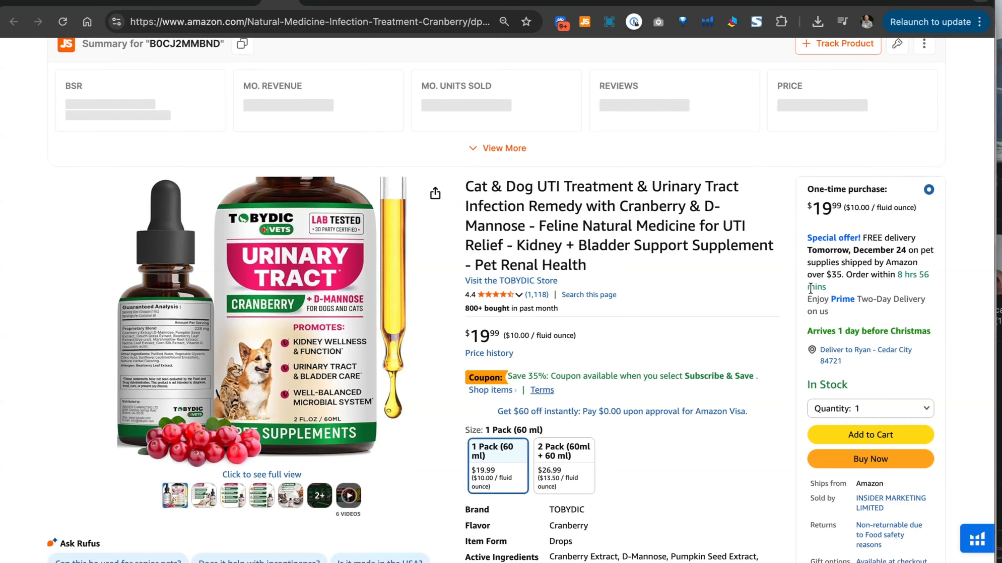
{"action": "scroll", "coordinate": [810, 288], "scroll_direction": "down", "scroll_amount": 1}
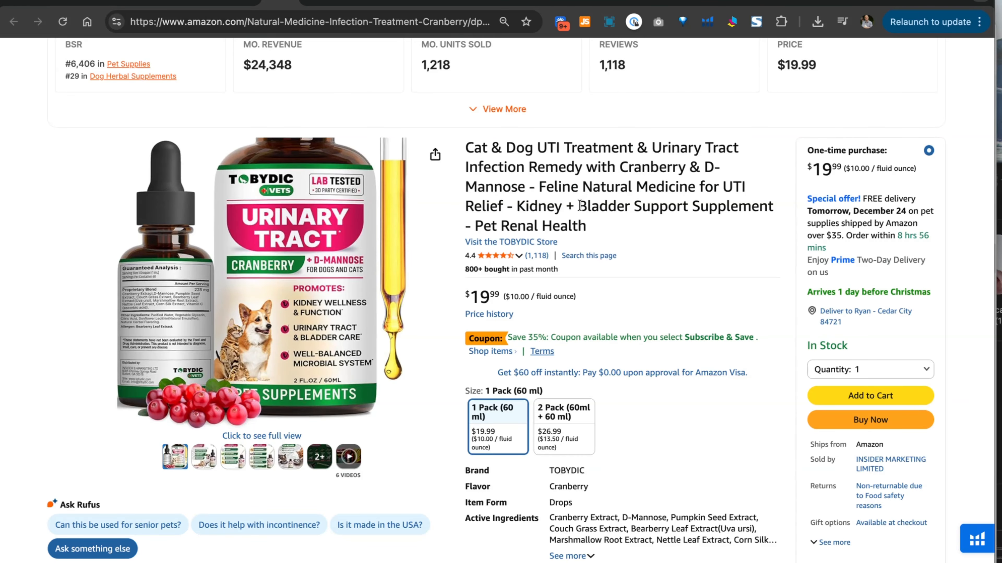
{"action": "left_click_drag", "start_coordinate": [562, 224], "coordinate": [513, 162]}
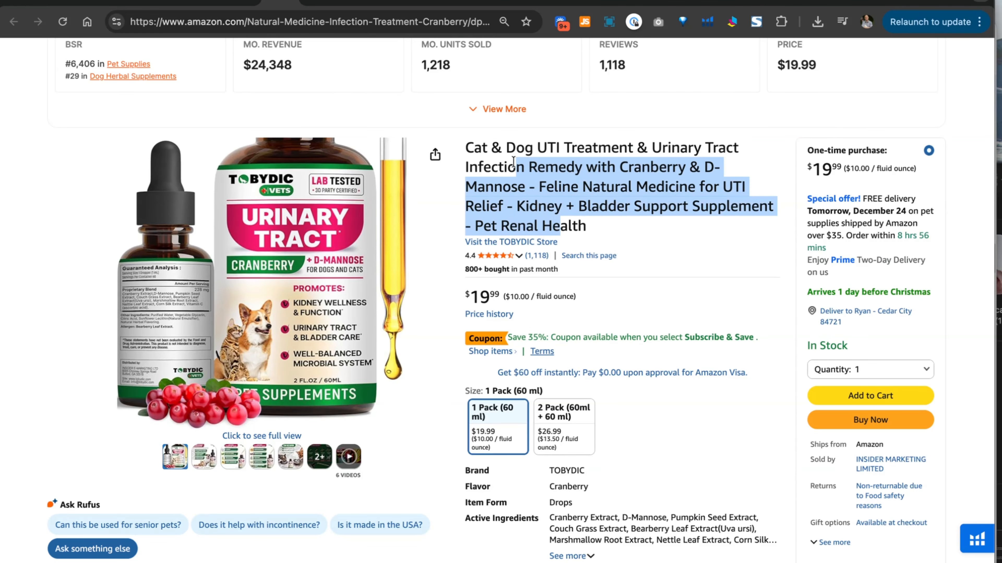
{"action": "left_click", "coordinate": [493, 160]}
- Return to the "dog uti treatment" results and examine the second row of competing urinary tract products
{"action": "left_click", "coordinate": [240, 3]}
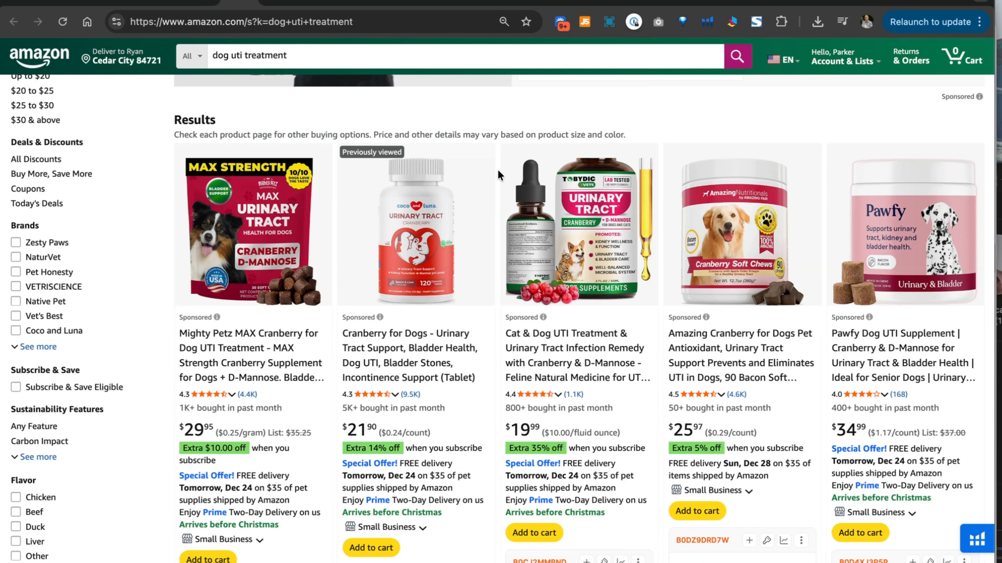
{"action": "scroll", "coordinate": [498, 174], "scroll_direction": "down", "scroll_amount": 15}
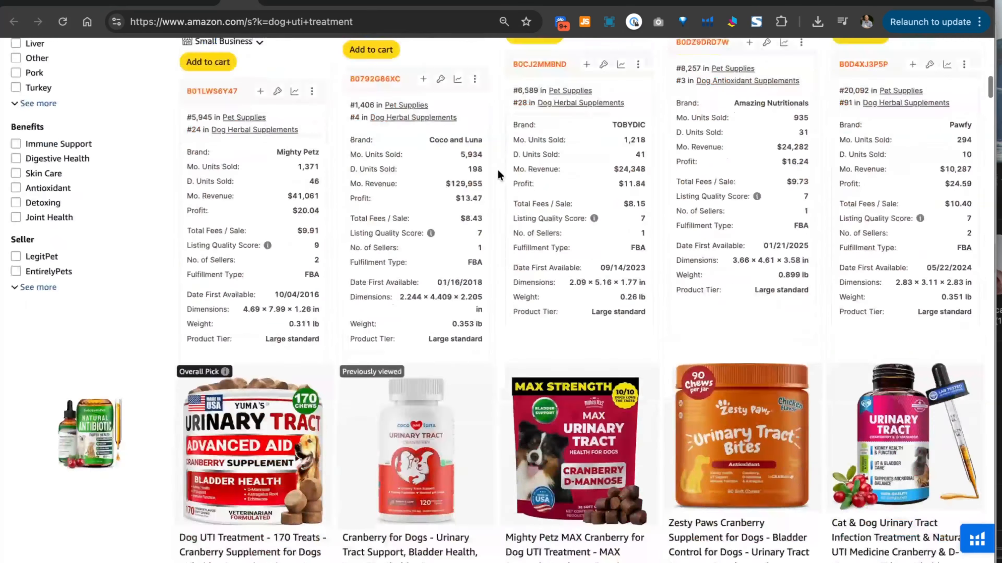
{"action": "scroll", "coordinate": [498, 172], "scroll_direction": "down", "scroll_amount": 1}
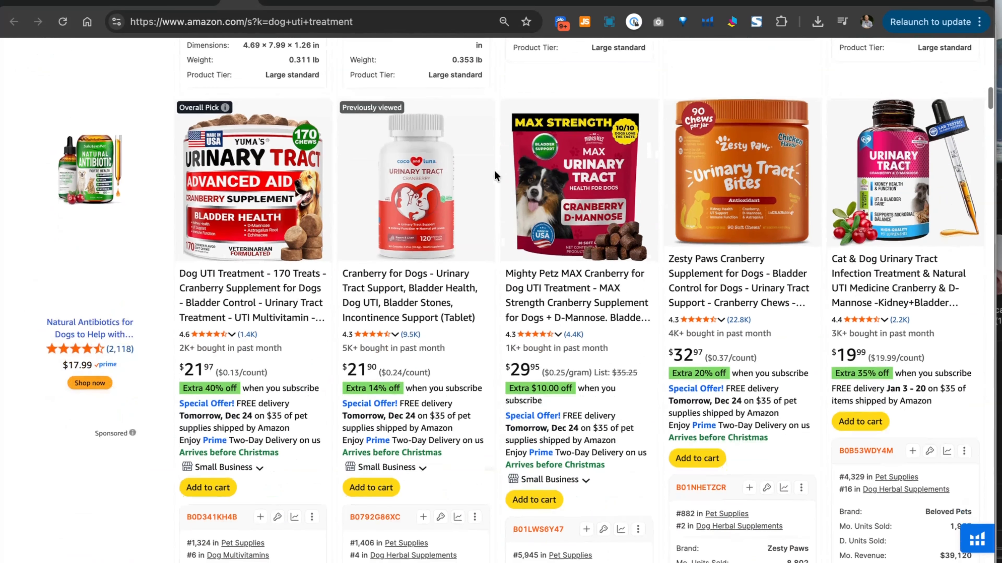